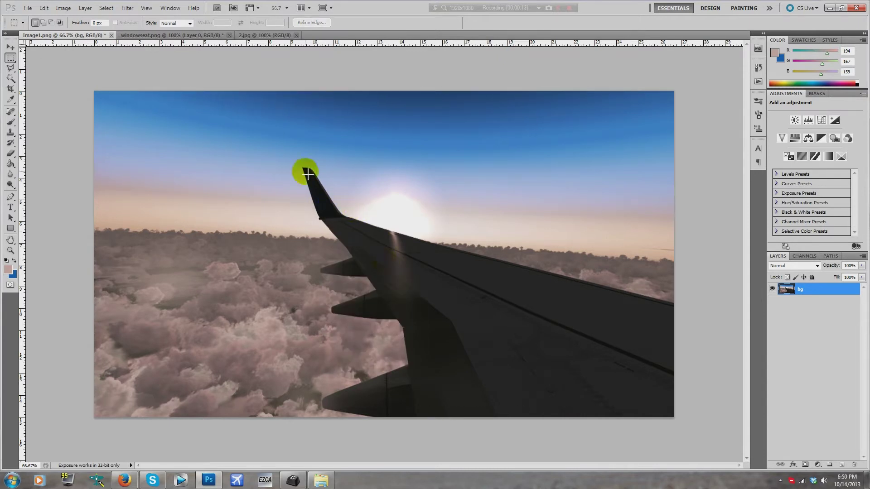
{"action": "left_click", "coordinate": [279, 112]}
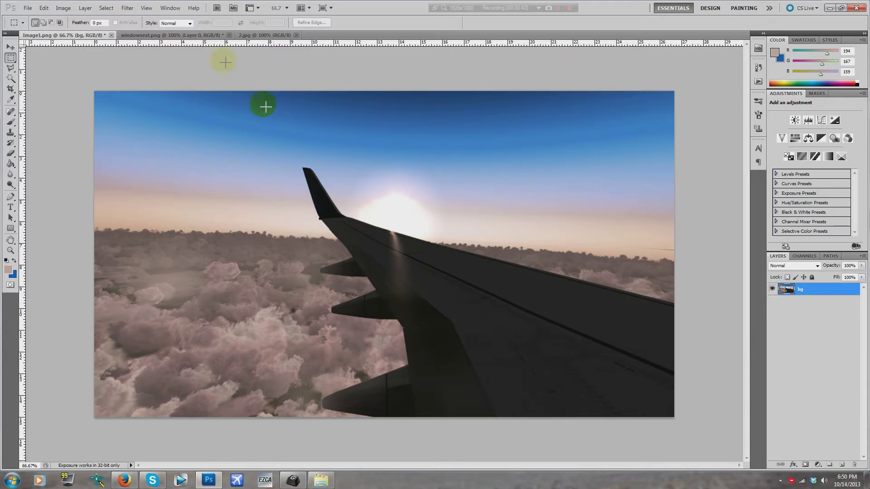
{"action": "left_click_drag", "start_coordinate": [74, 82], "coordinate": [686, 449]}
{"action": "right_click", "coordinate": [577, 284]}
{"action": "left_click", "coordinate": [586, 284]}
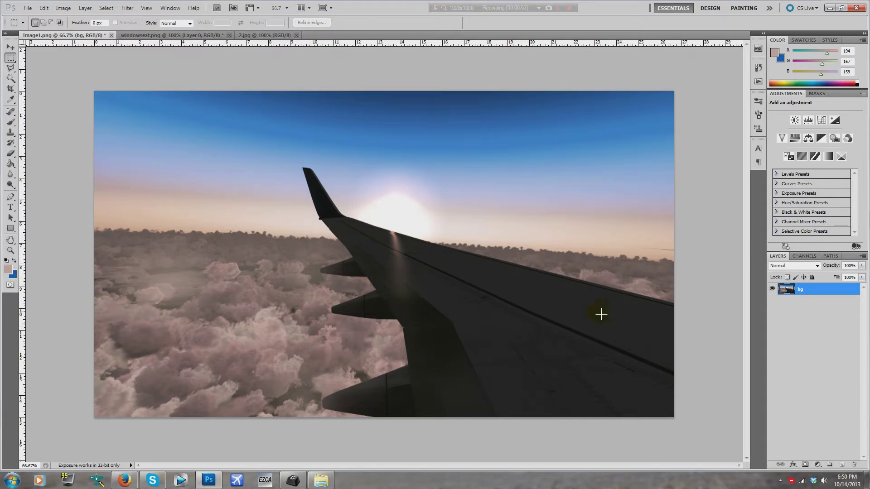
Copy the airplane window frame from windowseat.png and paste it into Image1.png as a new layer above bg
{"action": "left_click", "coordinate": [145, 35]}
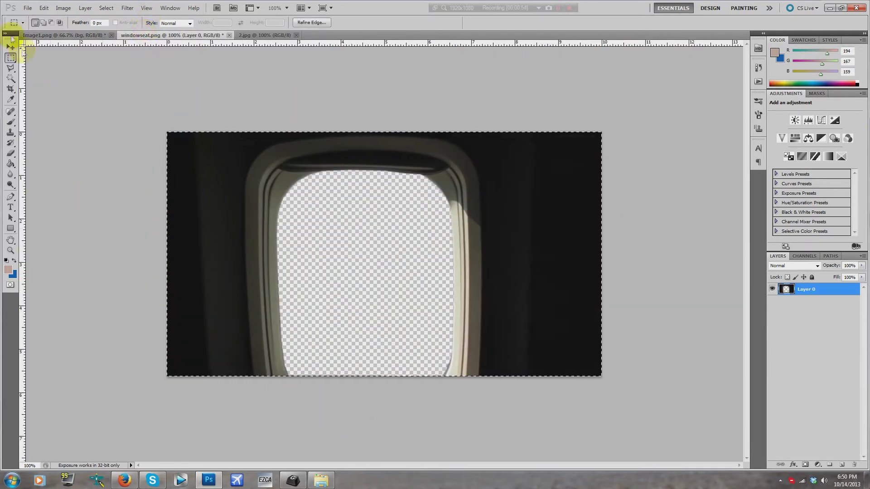
{"action": "key", "text": "ctrl+j"}
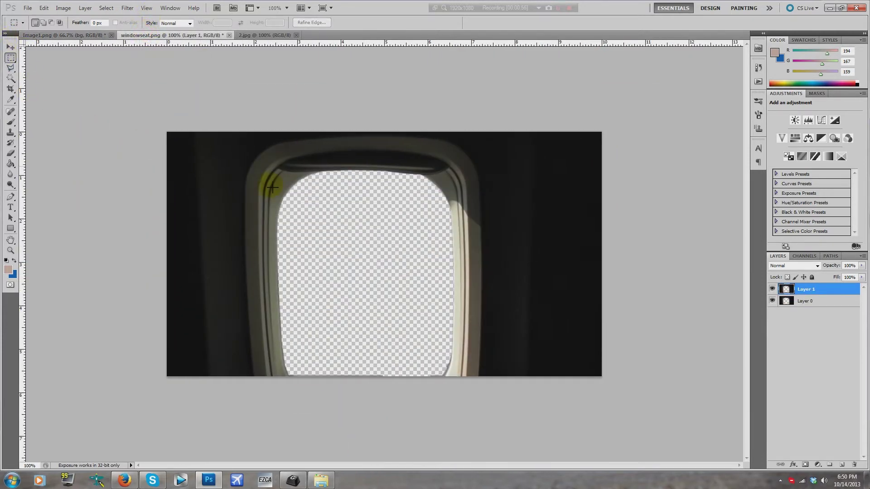
{"action": "key", "text": "ctrl+z"}
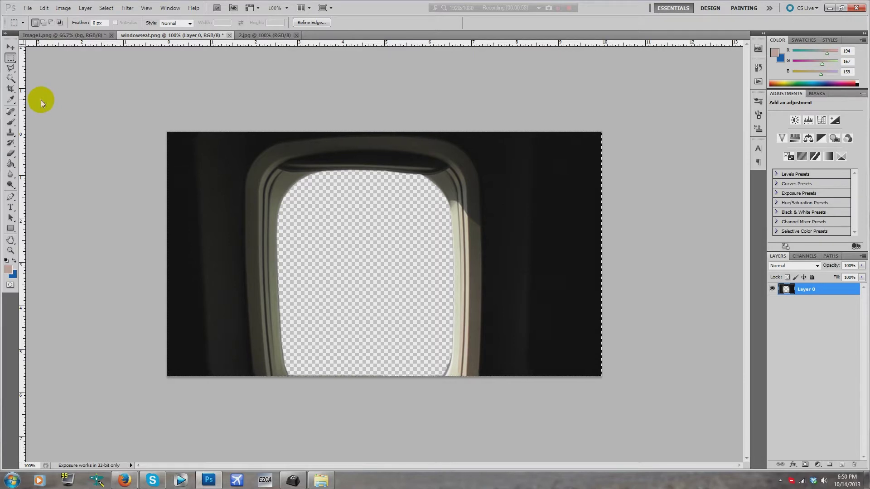
{"action": "left_click", "coordinate": [61, 35]}
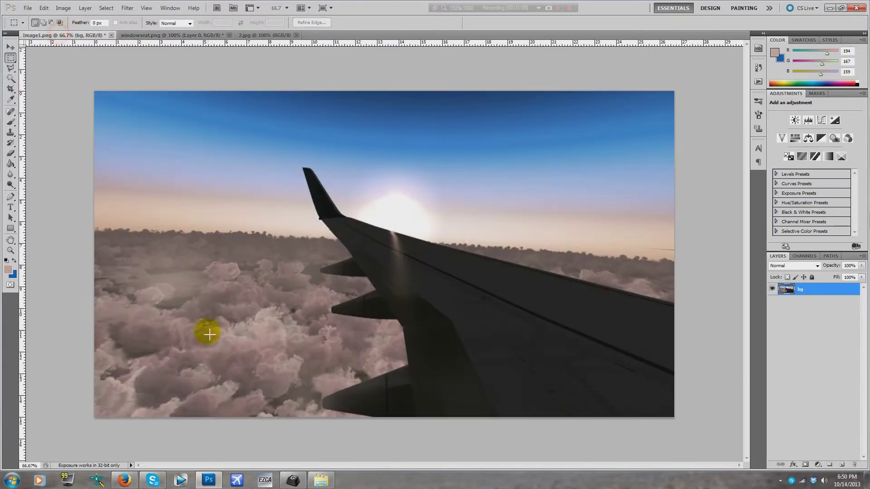
{"action": "key", "text": "ctrl+v"}
{"action": "left_click", "coordinate": [10, 47]}
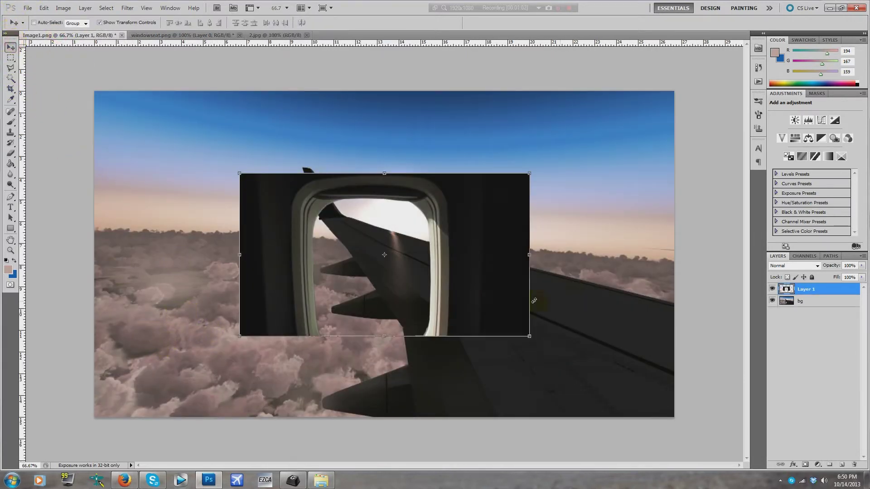
Move the pasted window frame toward the wingtip and enlarge it to about 269% so it fills the canvas
{"action": "left_click_drag", "start_coordinate": [466, 302], "coordinate": [451, 277]}
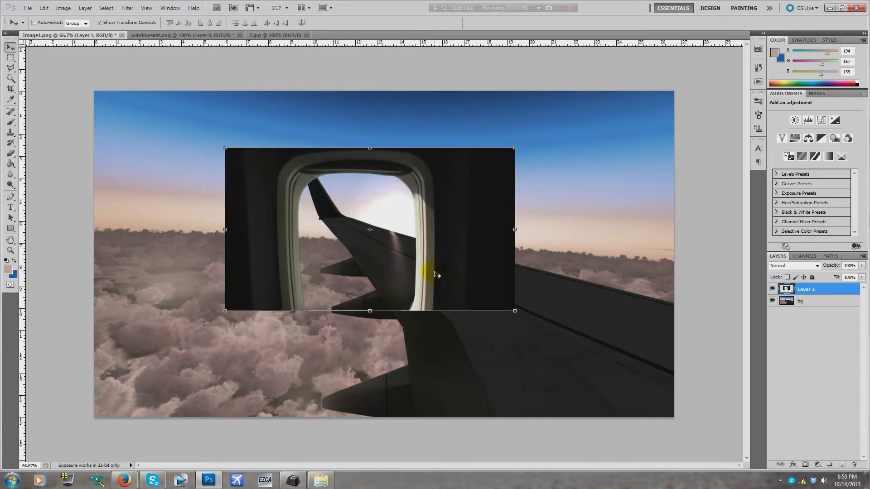
{"action": "left_click", "coordinate": [223, 145]}
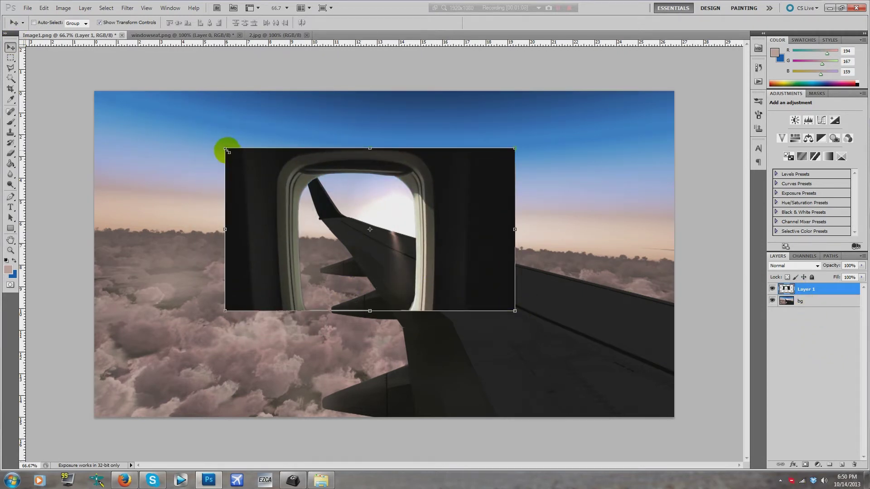
{"action": "left_click_drag", "start_coordinate": [485, 249], "coordinate": [439, 224]}
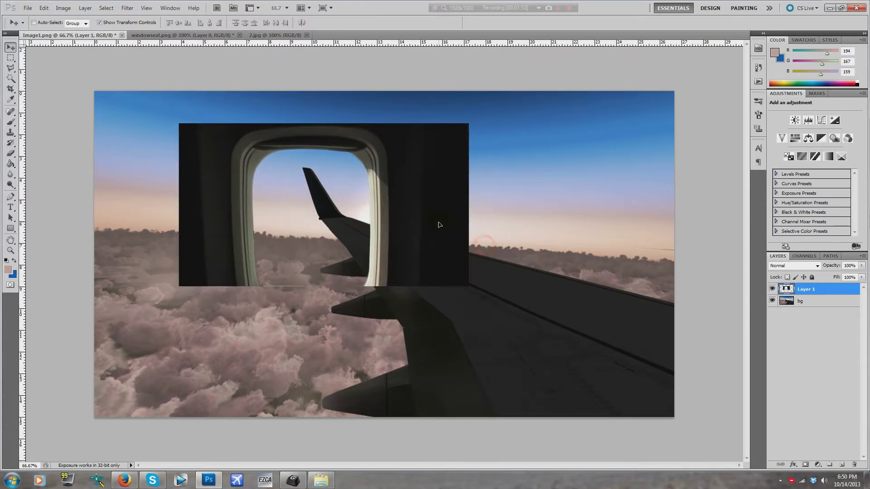
{"action": "left_click_drag", "start_coordinate": [469, 286], "coordinate": [770, 456]}
{"action": "left_click_drag", "start_coordinate": [184, 109], "coordinate": [5, 6]}
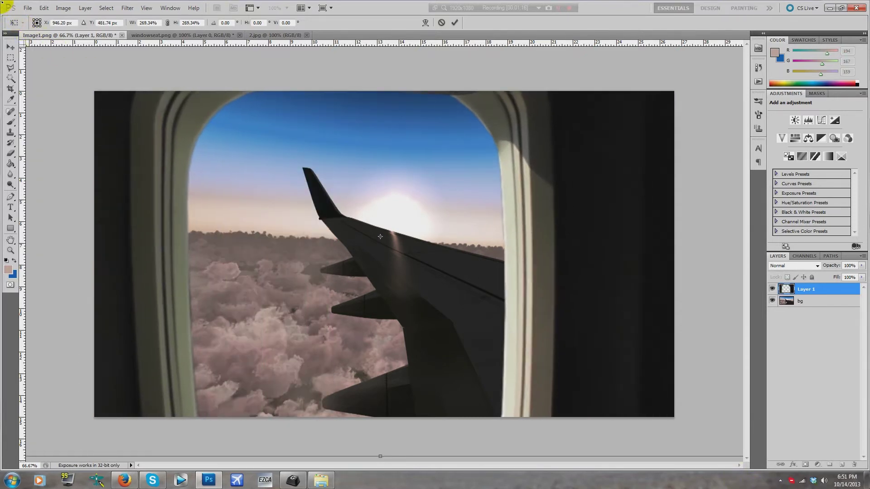
Scale the window frame to about 297%, position it so the wing and sun sit inside the opening, and apply the transform
{"action": "left_click_drag", "start_coordinate": [156, 156], "coordinate": [233, 159]}
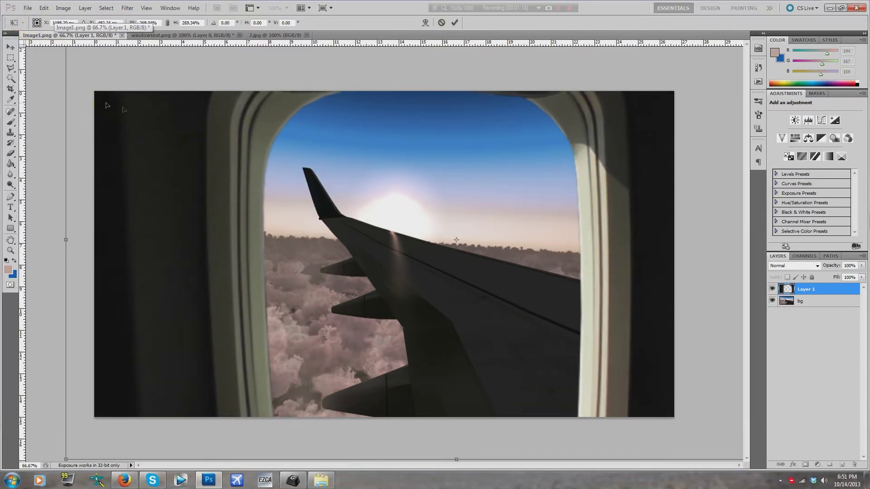
{"action": "left_click_drag", "start_coordinate": [96, 106], "coordinate": [113, 191]}
{"action": "left_click_drag", "start_coordinate": [78, 101], "coordinate": [1, 55]}
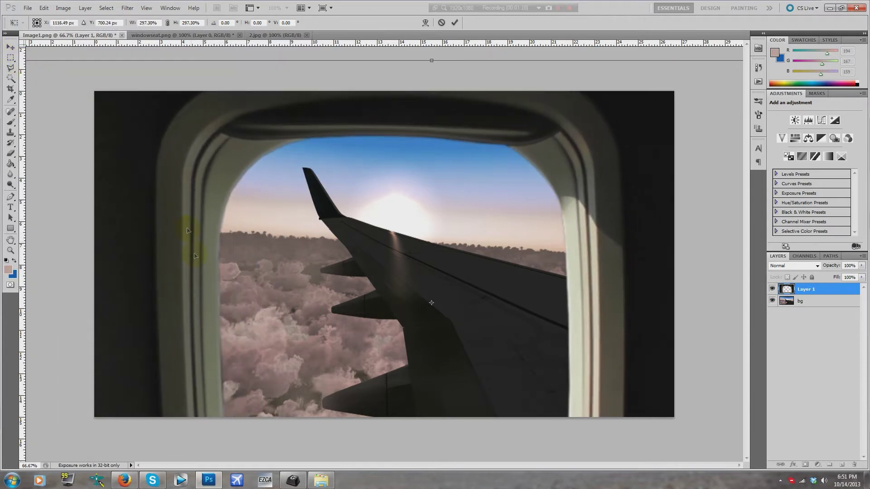
{"action": "left_click_drag", "start_coordinate": [204, 277], "coordinate": [240, 208]}
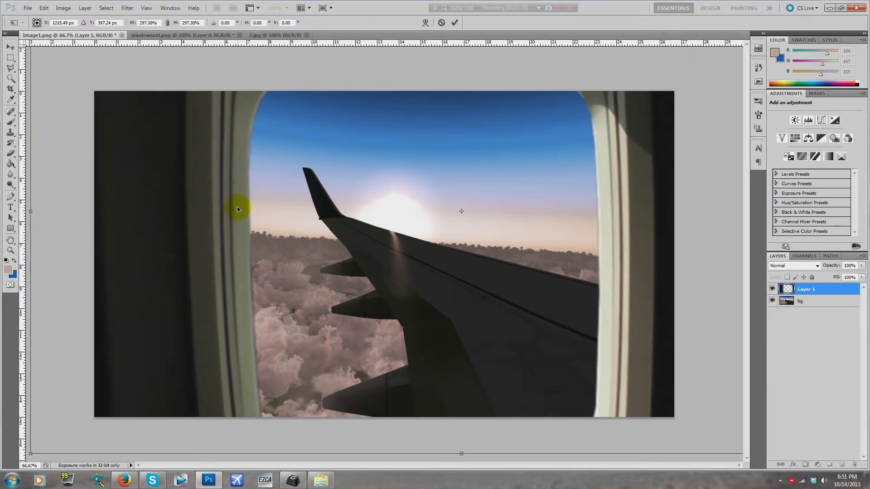
{"action": "left_click", "coordinate": [10, 48]}
{"action": "key", "text": "Return"}
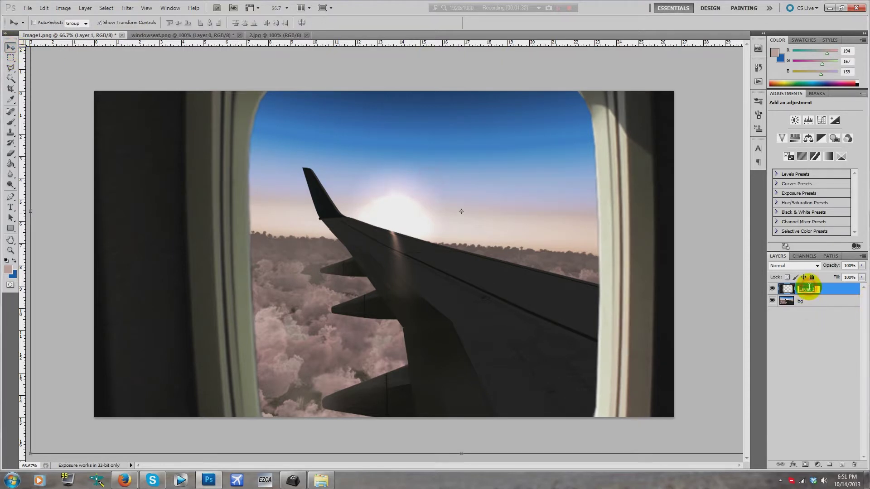
Rename the pasted layer as window and nudge the frame slightly left
{"action": "left_click", "coordinate": [807, 286]}
{"action": "type", "text": "window"}
{"action": "key", "text": "Return"}
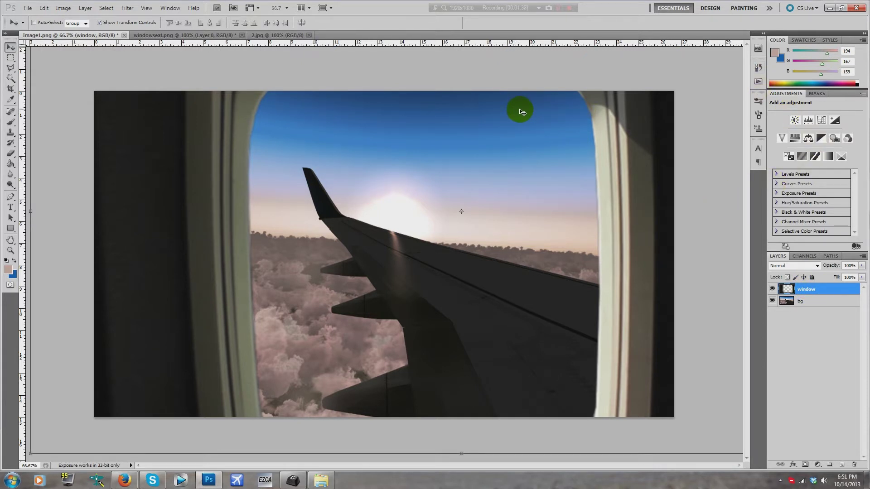
{"action": "key", "text": "shift+Left"}
{"action": "key", "text": "shift+Left"}
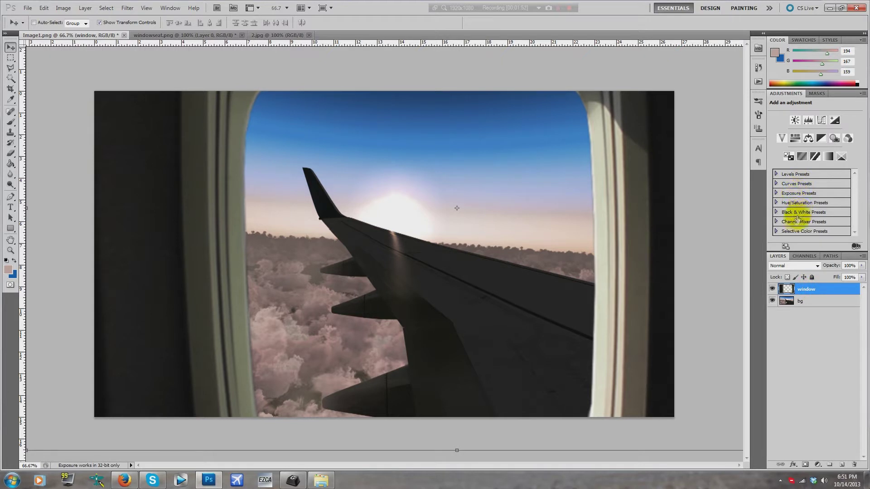
Add a Brightness/Contrast adjustment layer above the window layer and clip it to that layer
{"action": "left_click", "coordinate": [84, 8]}
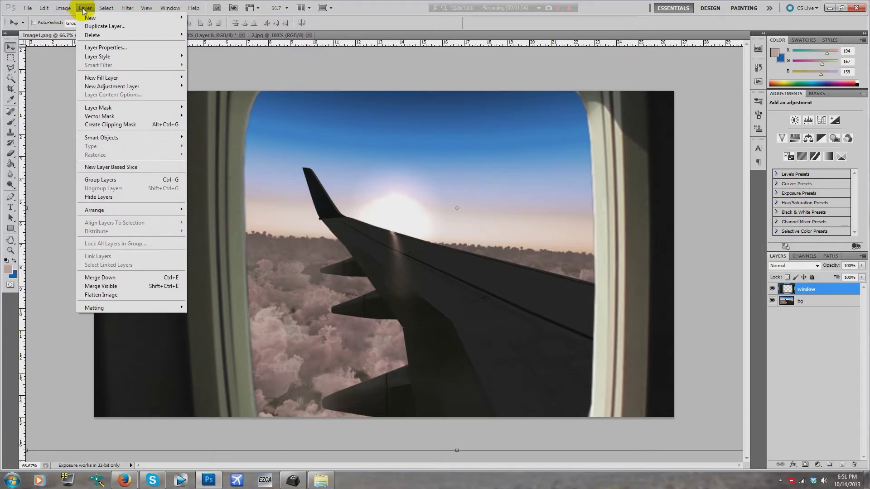
{"action": "mouse_move", "coordinate": [110, 58]}
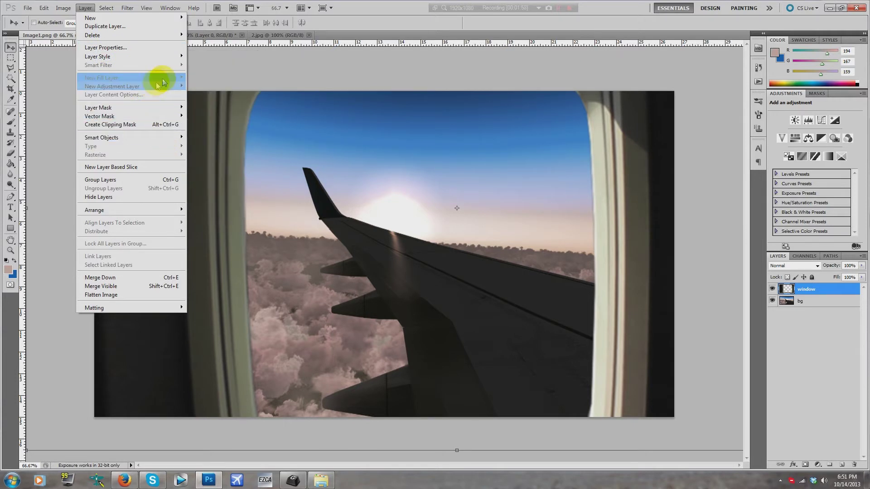
{"action": "mouse_move", "coordinate": [165, 90]}
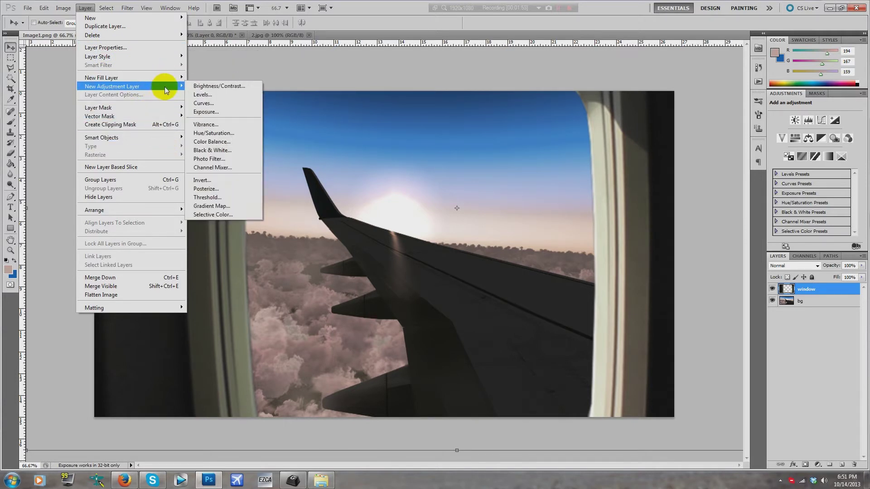
{"action": "left_click", "coordinate": [213, 86]}
{"action": "left_click", "coordinate": [502, 156]}
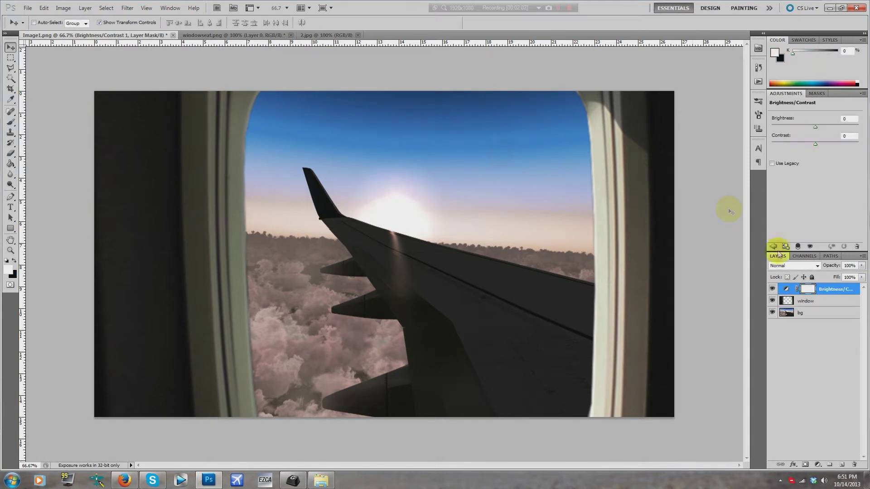
{"action": "right_click", "coordinate": [825, 290]}
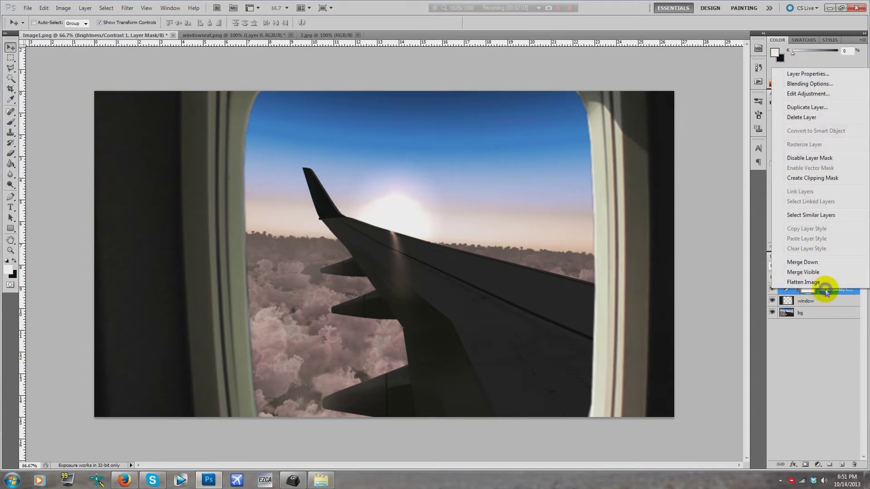
{"action": "left_click", "coordinate": [822, 178]}
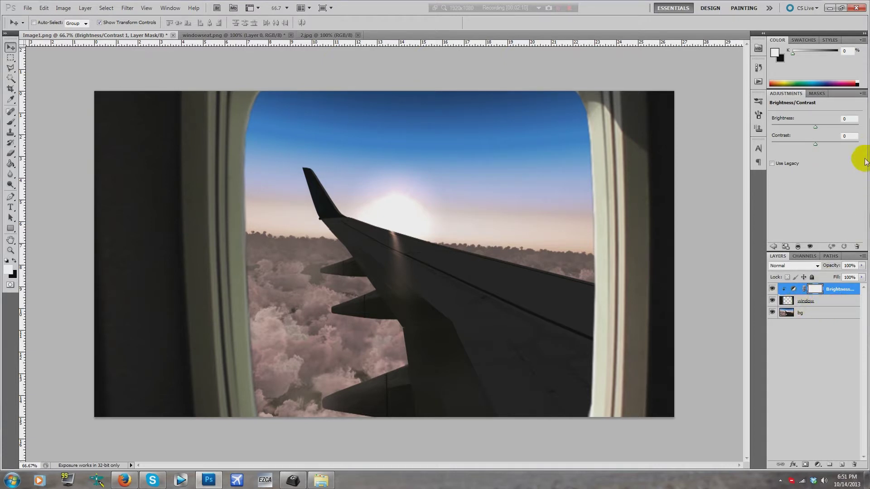
Darken the window frame by setting the adjustment's brightness to -130 and contrast to 17
{"action": "left_click", "coordinate": [849, 119]}
{"action": "left_click_drag", "start_coordinate": [814, 122], "coordinate": [777, 126]}
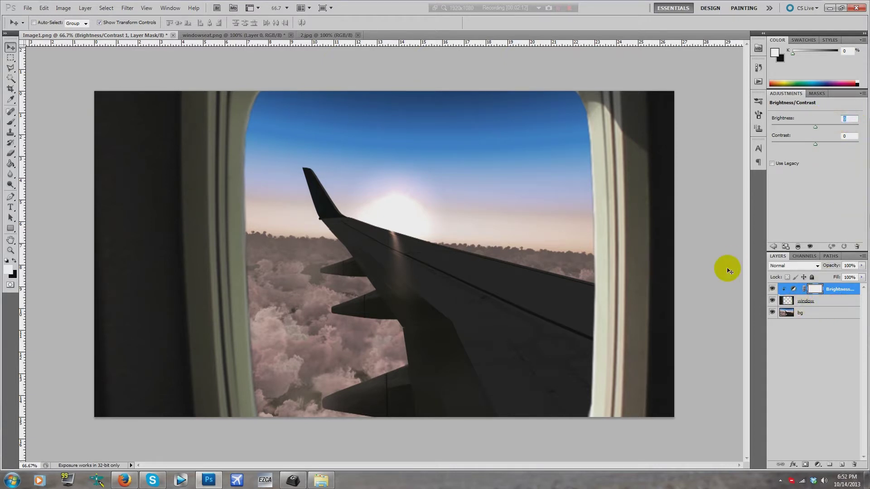
{"action": "left_click", "coordinate": [848, 136]}
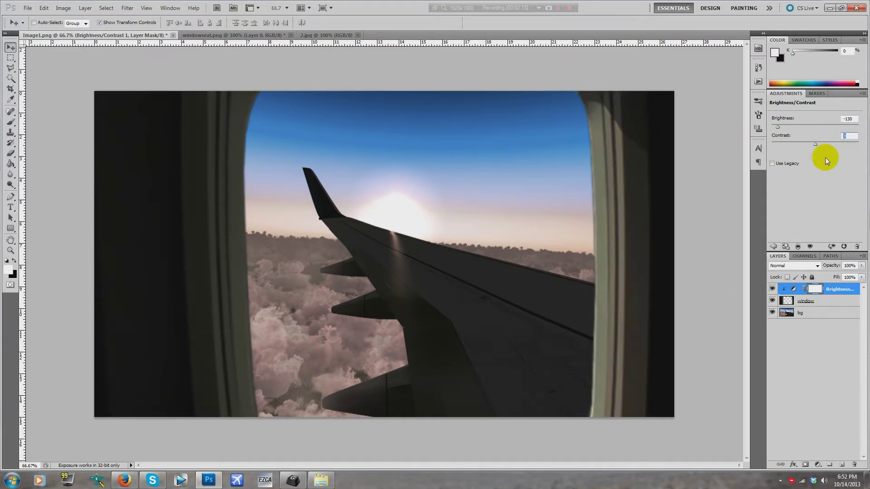
{"action": "type", "text": "1"}
{"action": "key", "text": "Return"}
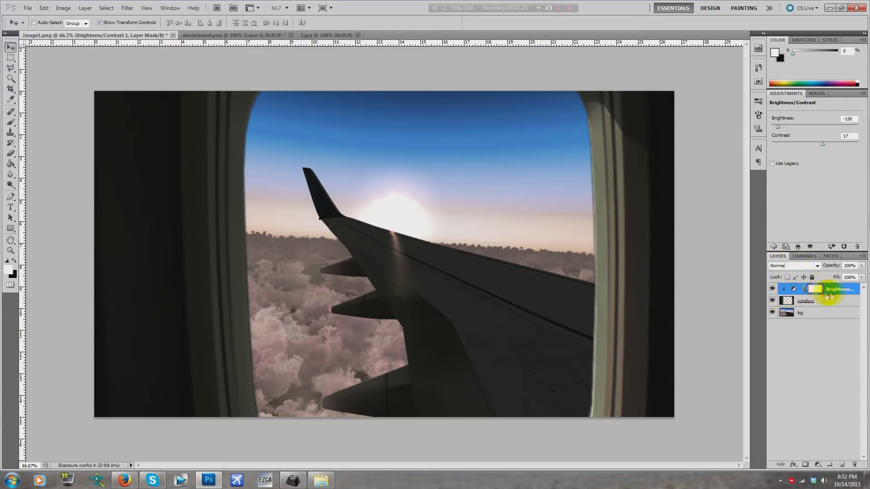
Try a Gaussian Blur with a radius of about 4 pixels on the window layer
{"action": "left_click", "coordinate": [828, 295]}
{"action": "left_click", "coordinate": [811, 300]}
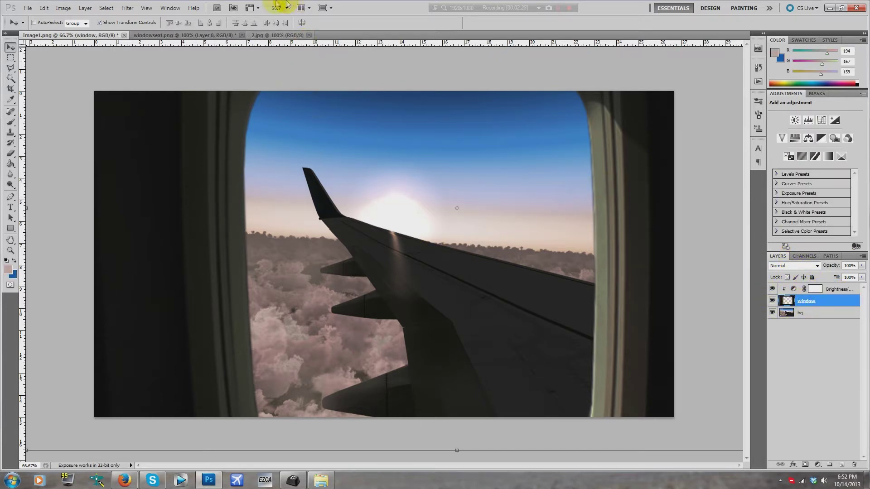
{"action": "left_click", "coordinate": [129, 7]}
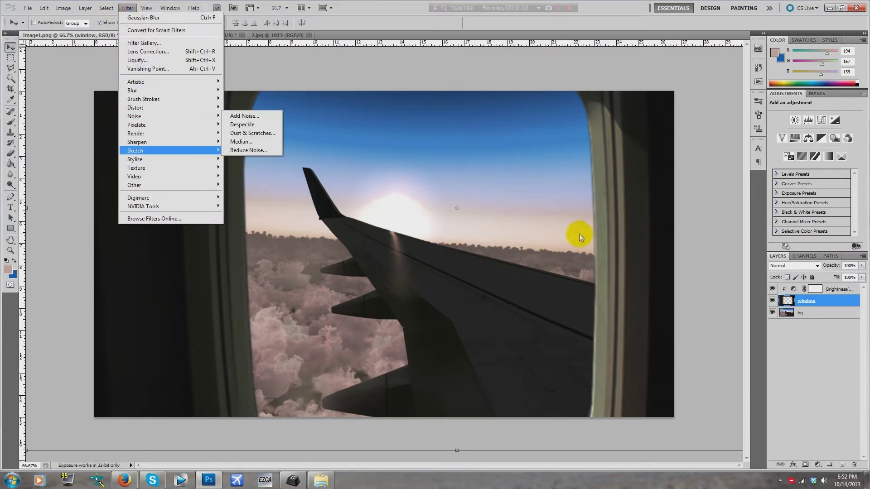
{"action": "left_click", "coordinate": [602, 165]}
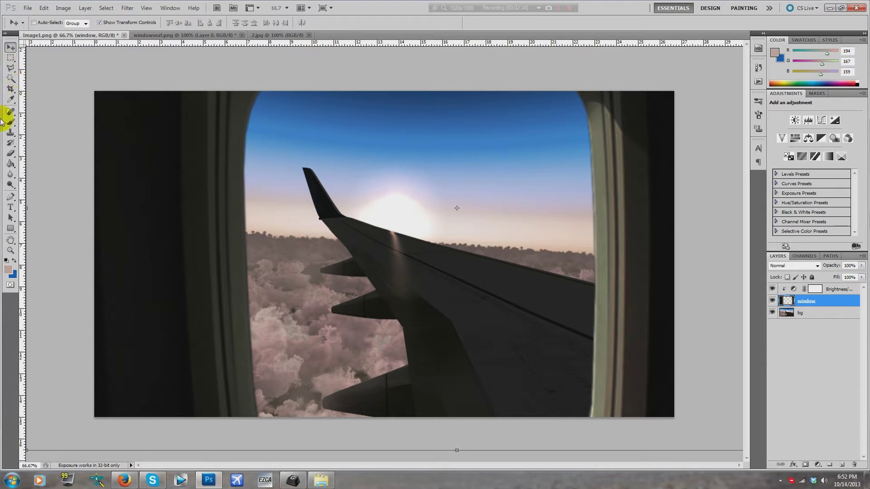
{"action": "left_click", "coordinate": [17, 177]}
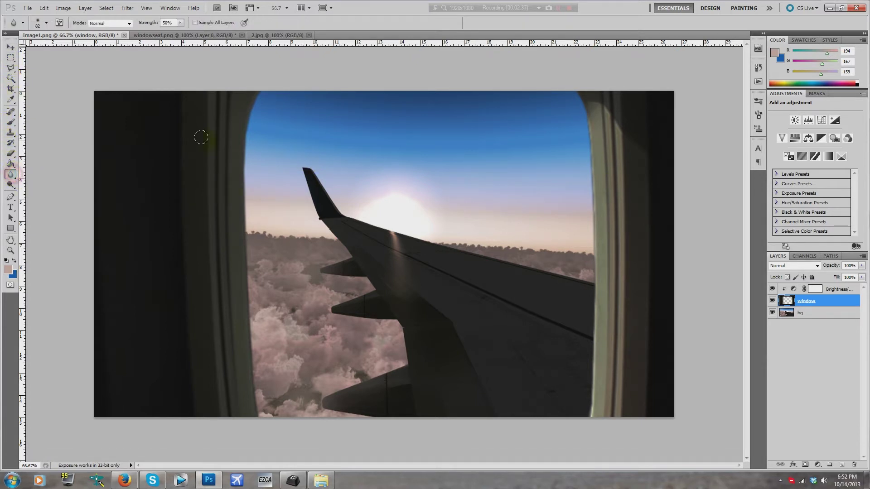
{"action": "left_click", "coordinate": [122, 9]}
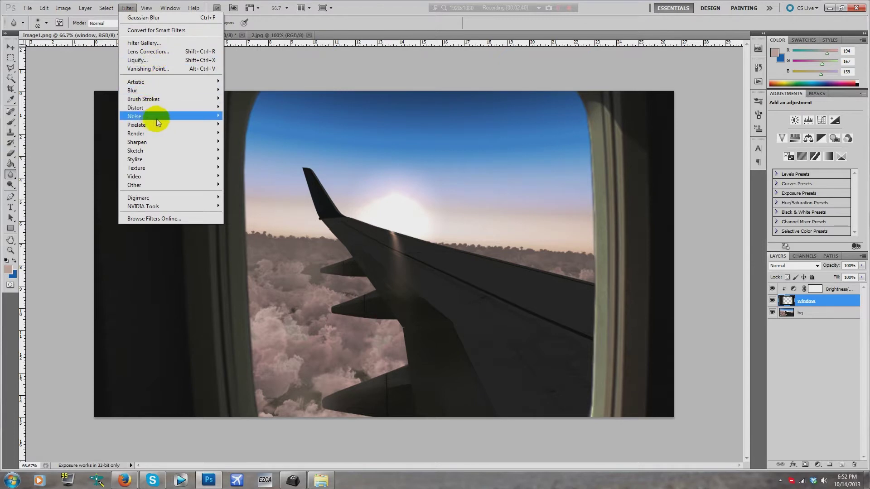
{"action": "mouse_move", "coordinate": [183, 91]}
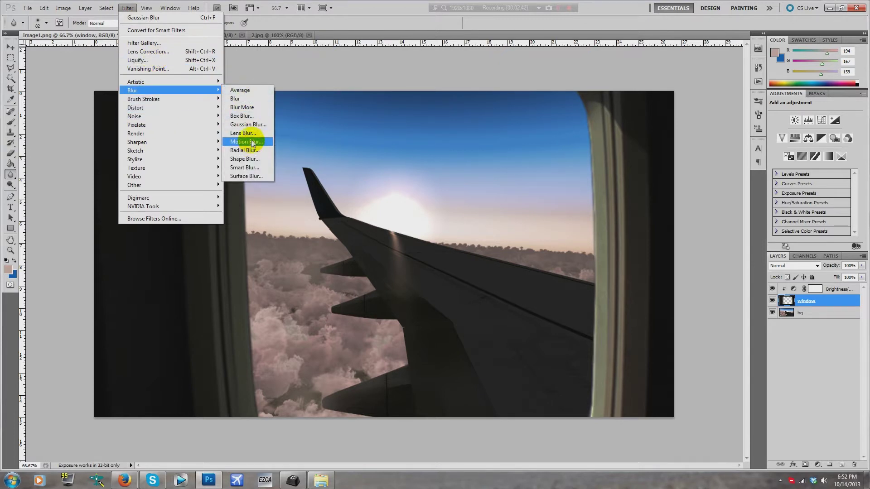
{"action": "left_click", "coordinate": [252, 125]}
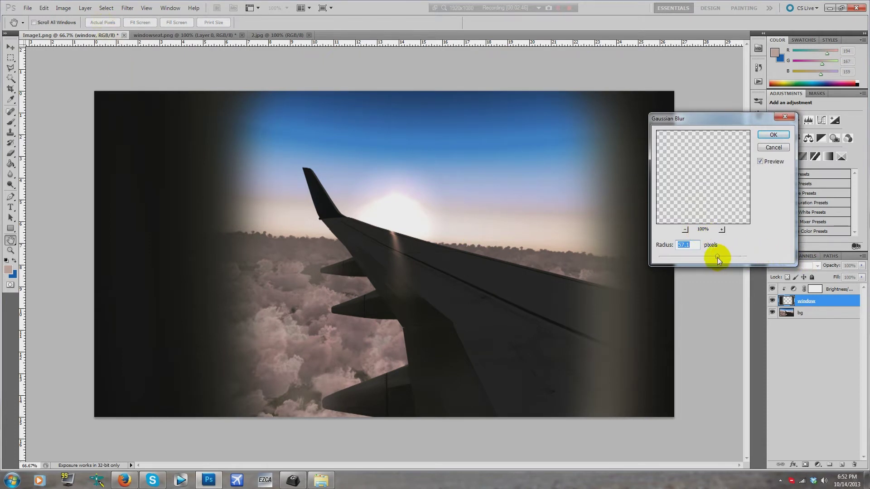
{"action": "left_click_drag", "start_coordinate": [681, 255], "coordinate": [677, 254]}
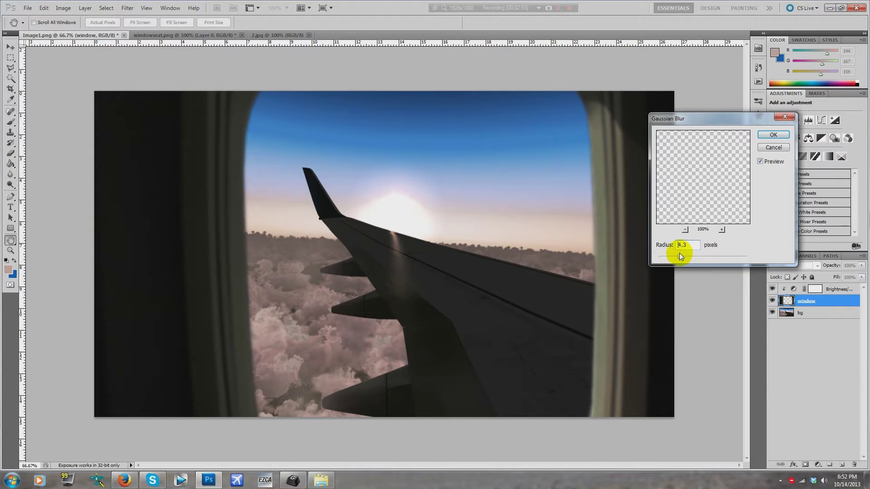
{"action": "left_click", "coordinate": [681, 257]}
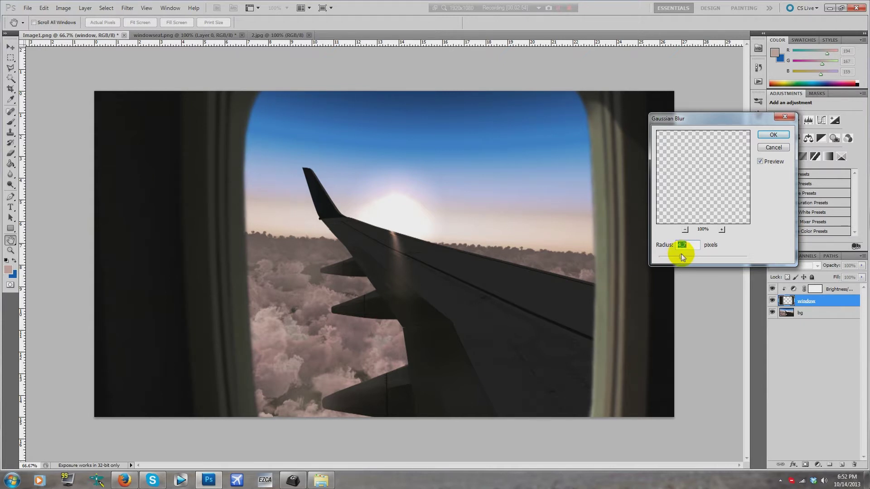
{"action": "left_click", "coordinate": [760, 160]}
{"action": "left_click", "coordinate": [773, 135]}
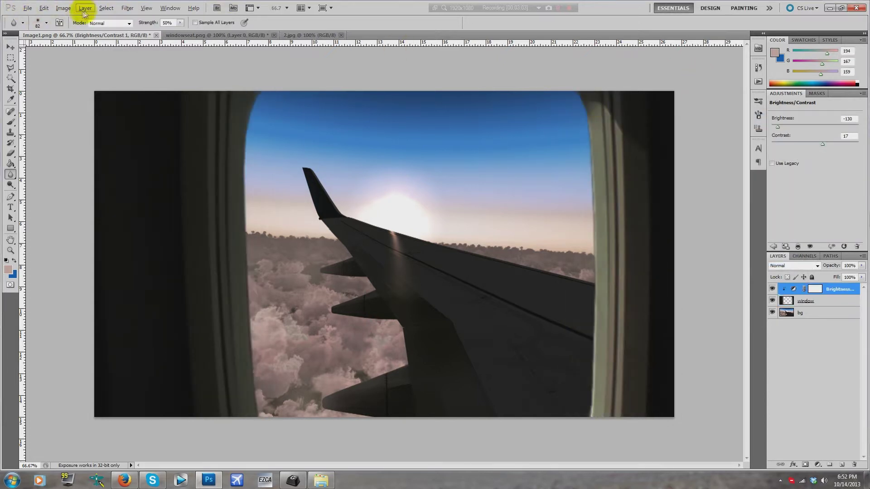
Soften the window layer with a Gaussian Blur of 4.1 pixels radius
{"action": "left_click", "coordinate": [130, 8]}
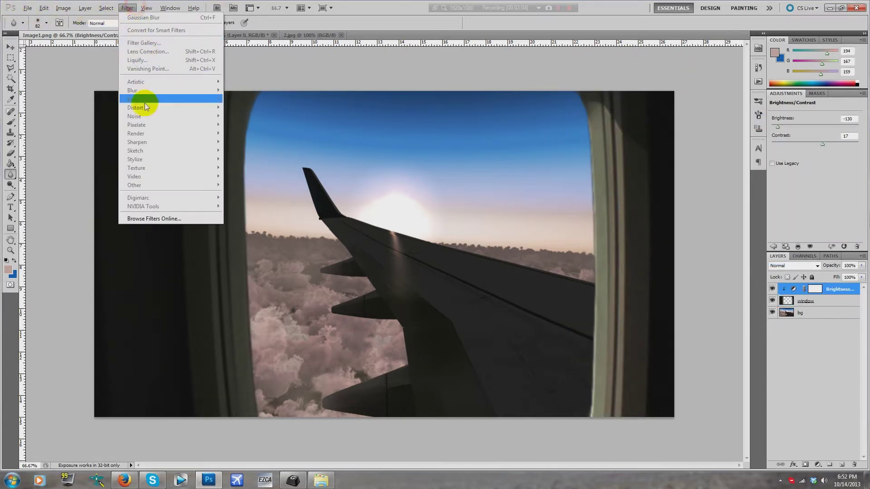
{"action": "left_click", "coordinate": [830, 300]}
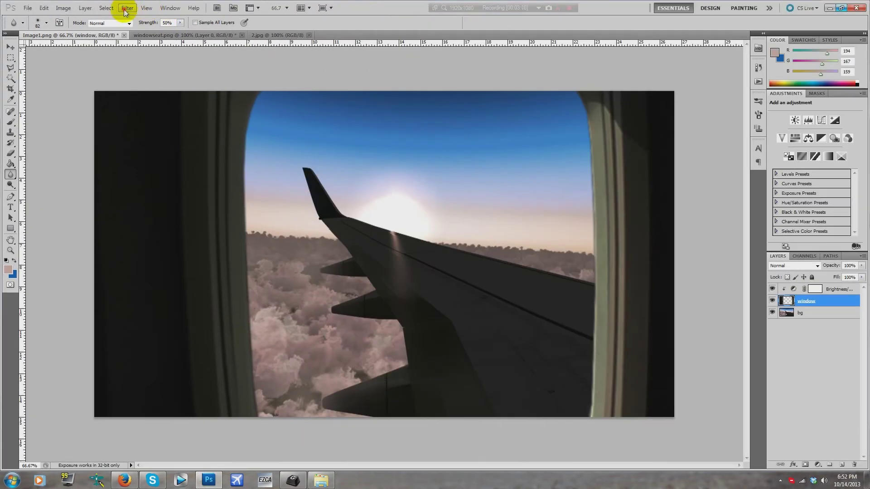
{"action": "left_click", "coordinate": [128, 7]}
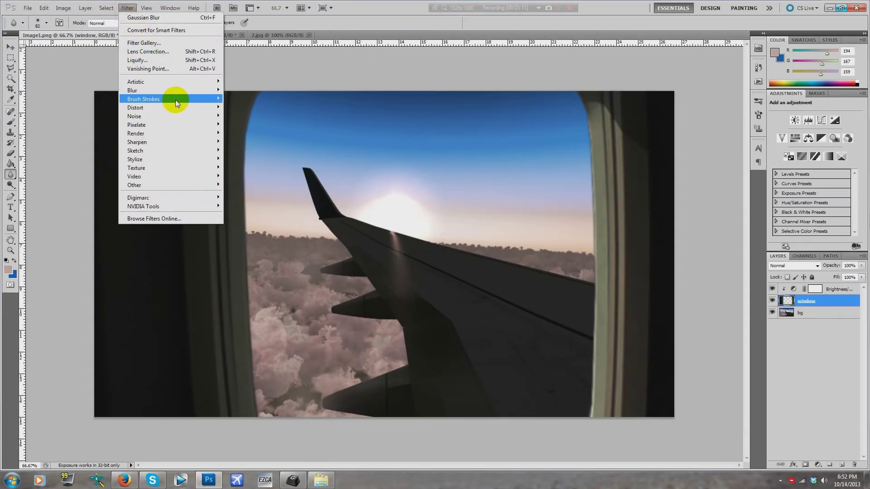
{"action": "mouse_move", "coordinate": [186, 90]}
{"action": "left_click", "coordinate": [248, 124]}
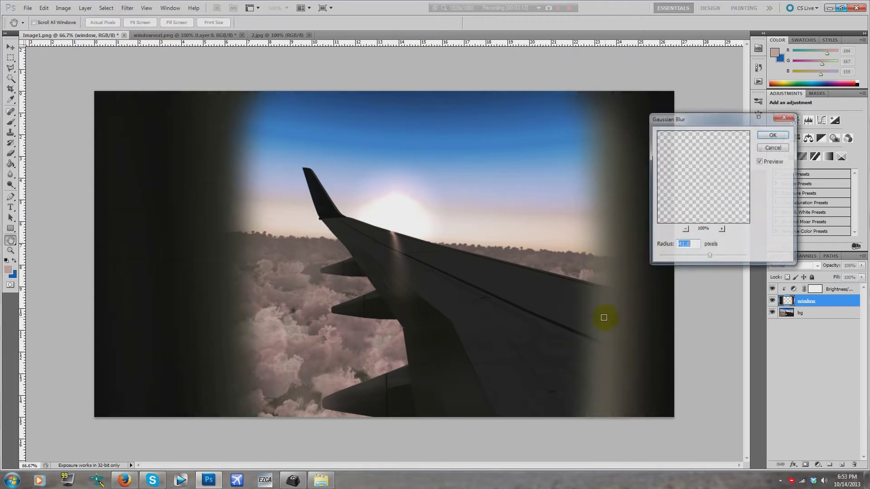
{"action": "type", "text": "4"}
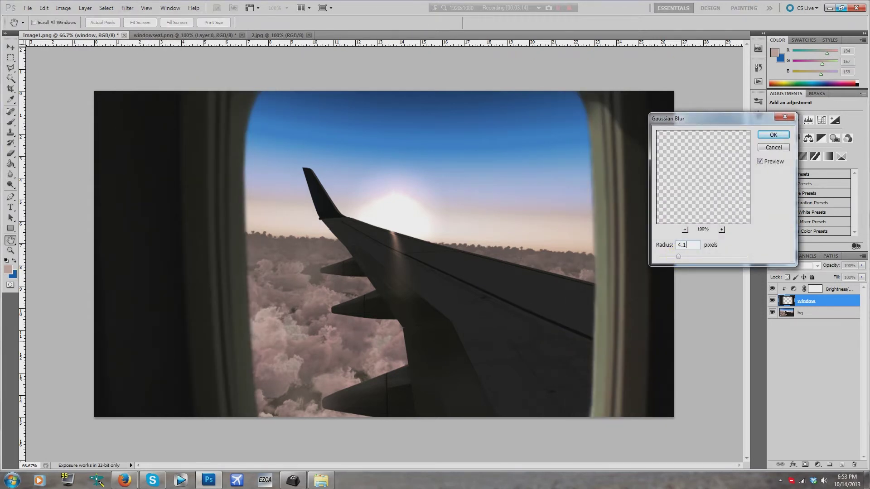
{"action": "type", "text": ".1"}
{"action": "key", "text": "Return"}
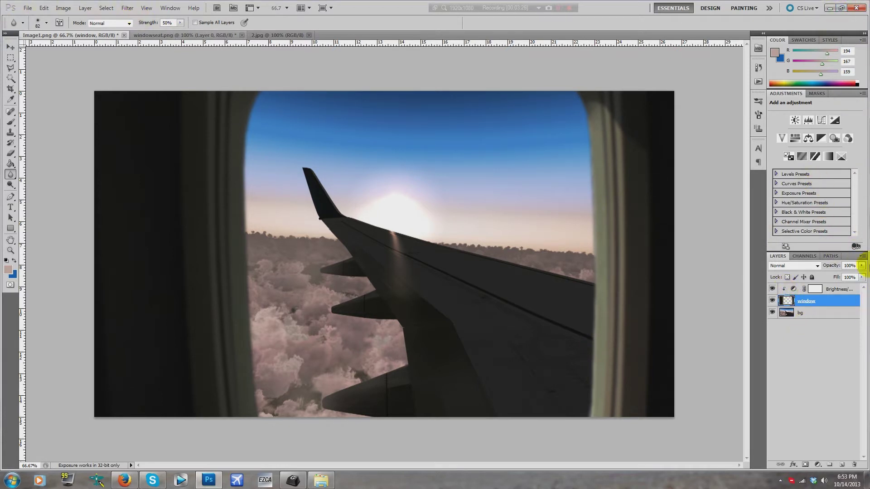
{"action": "right_click", "coordinate": [834, 298]}
{"action": "left_click", "coordinate": [822, 343]}
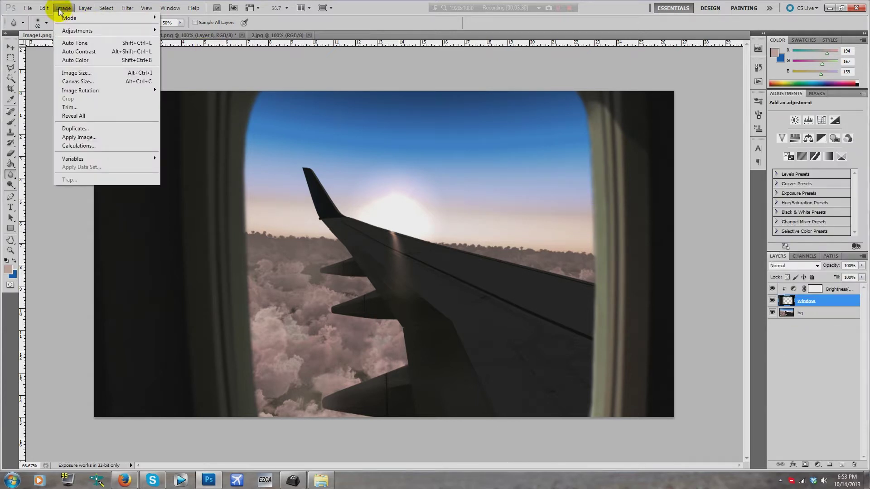
{"action": "left_click", "coordinate": [833, 300]}
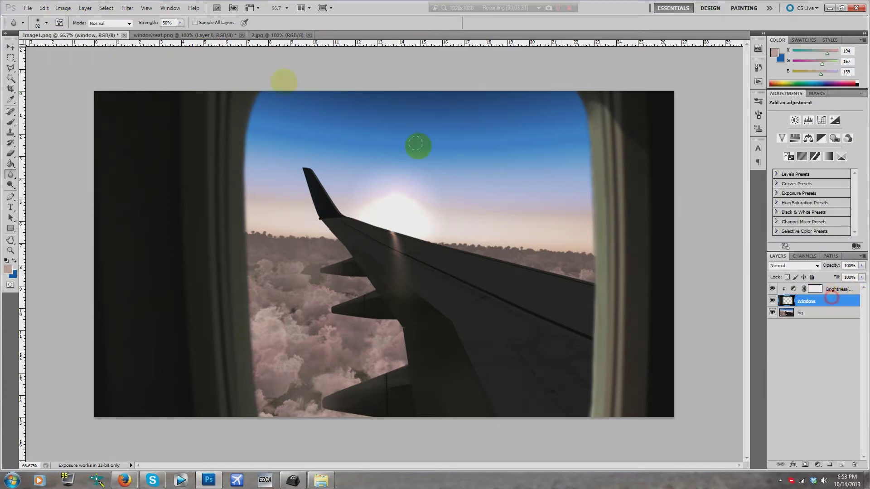
Add a Color Balance adjustment layer directly above the window layer, clipped to it with Normal mode and 100% opacity
{"action": "left_click", "coordinate": [85, 8]}
{"action": "mouse_move", "coordinate": [174, 88]}
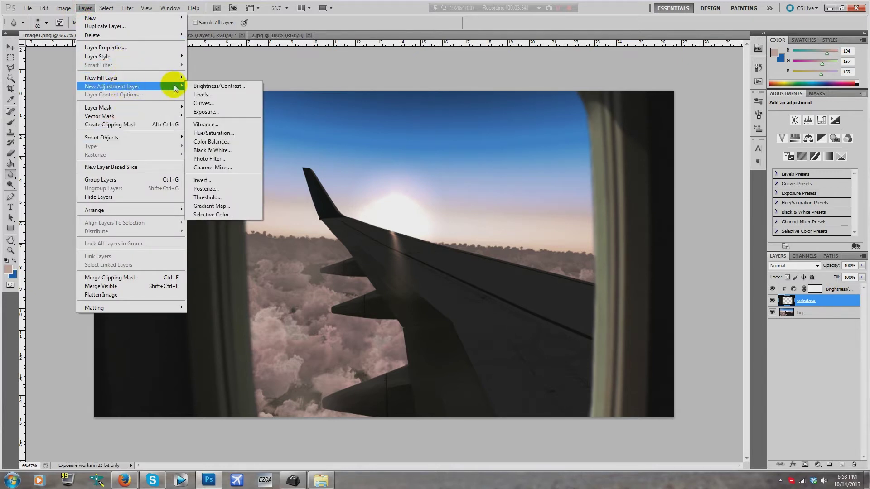
{"action": "left_click", "coordinate": [239, 141]}
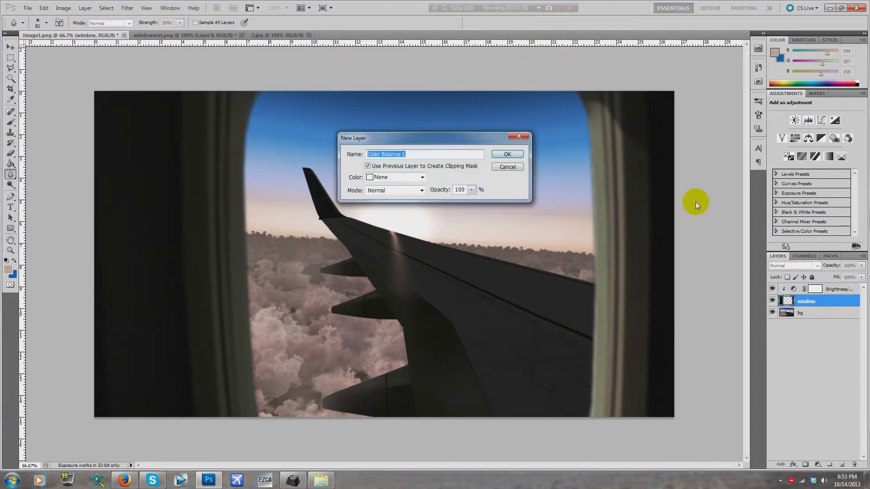
{"action": "left_click", "coordinate": [508, 154]}
{"action": "right_click", "coordinate": [836, 300]}
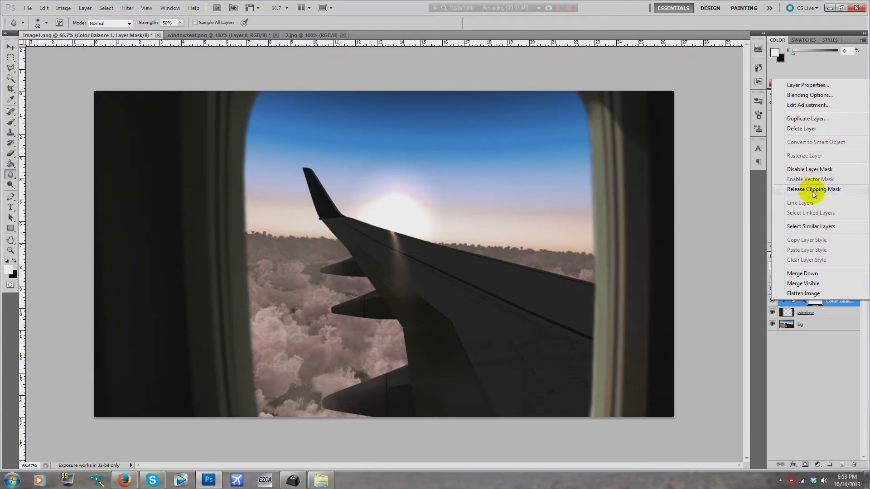
{"action": "left_click", "coordinate": [838, 303]}
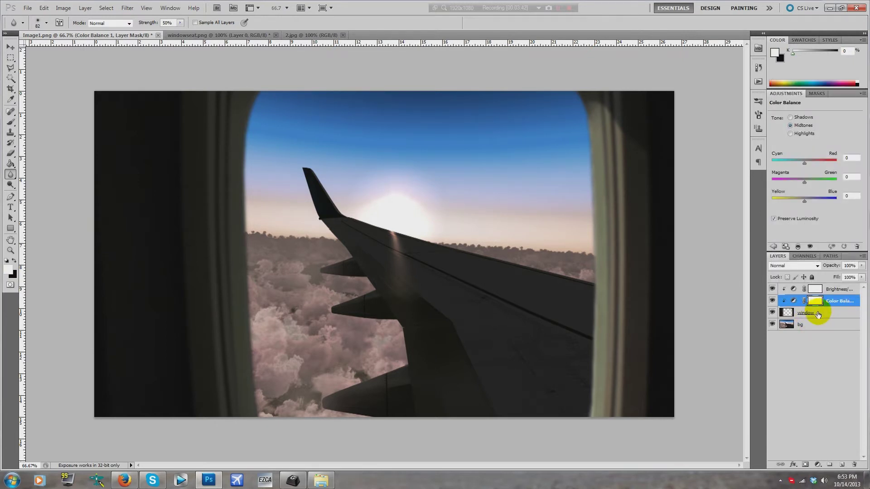
Warm the window frame's midtones by setting the Color Balance to Cyan/Red +40 and Yellow/Blue -8
{"action": "left_click", "coordinate": [819, 315]}
{"action": "left_click", "coordinate": [832, 300]}
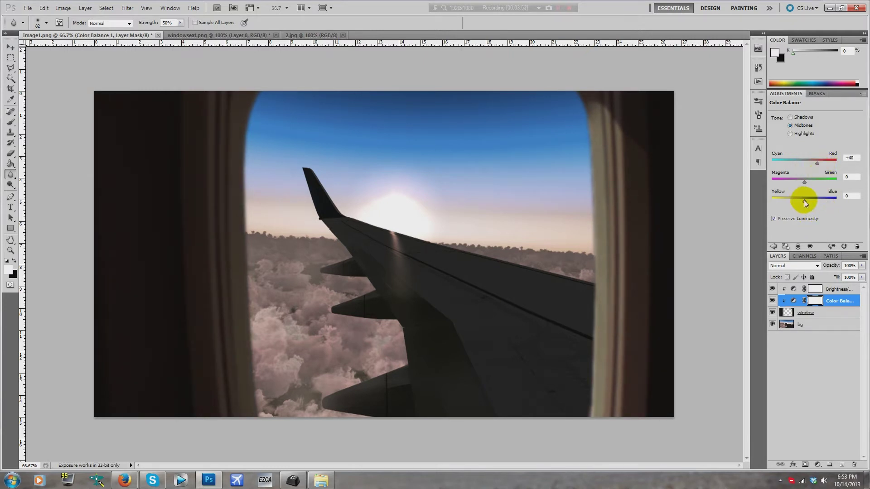
{"action": "left_click_drag", "start_coordinate": [805, 202], "coordinate": [816, 202]}
Move the window layer left so the opening reveals more of the clouds beside the wing
{"action": "left_click", "coordinate": [10, 47]}
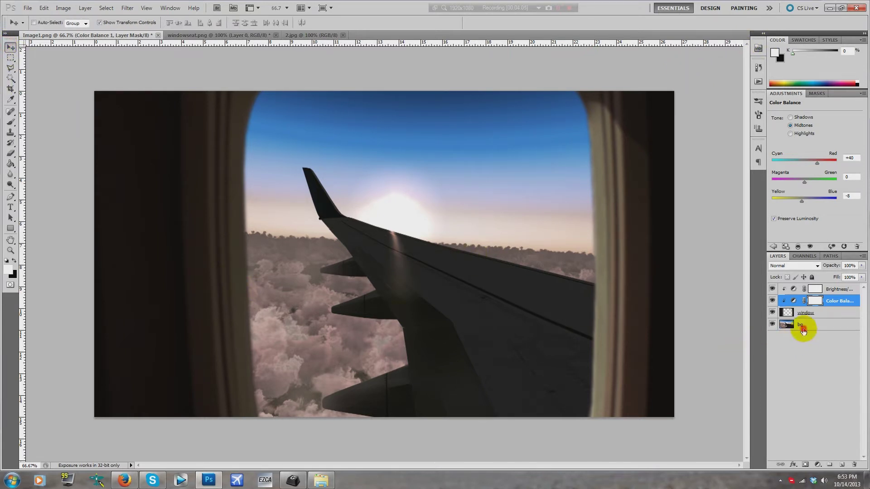
{"action": "left_click", "coordinate": [811, 313]}
{"action": "left_click", "coordinate": [448, 296]}
{"action": "left_click_drag", "start_coordinate": [449, 295], "coordinate": [420, 296]}
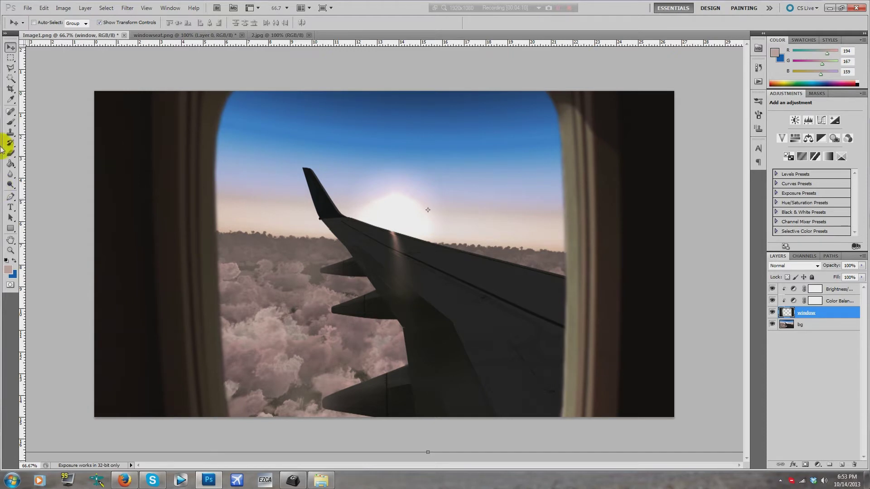
Create a new empty layer directly above the bg layer, beneath the window layer
{"action": "left_click", "coordinate": [11, 58]}
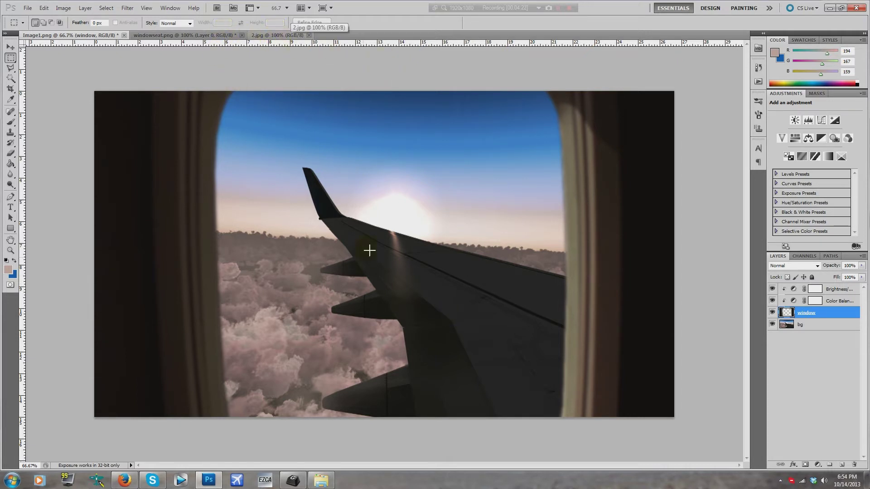
{"action": "left_click", "coordinate": [807, 325]}
{"action": "left_click", "coordinate": [841, 464]}
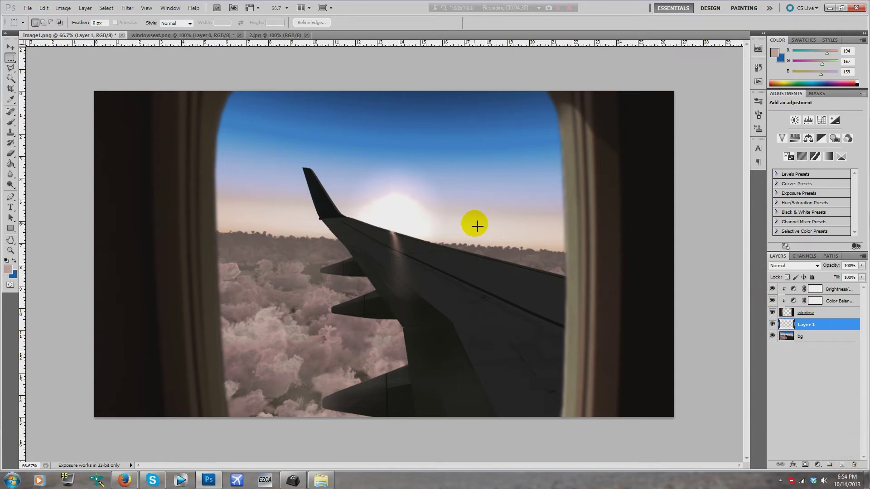
{"action": "left_click", "coordinate": [806, 325]}
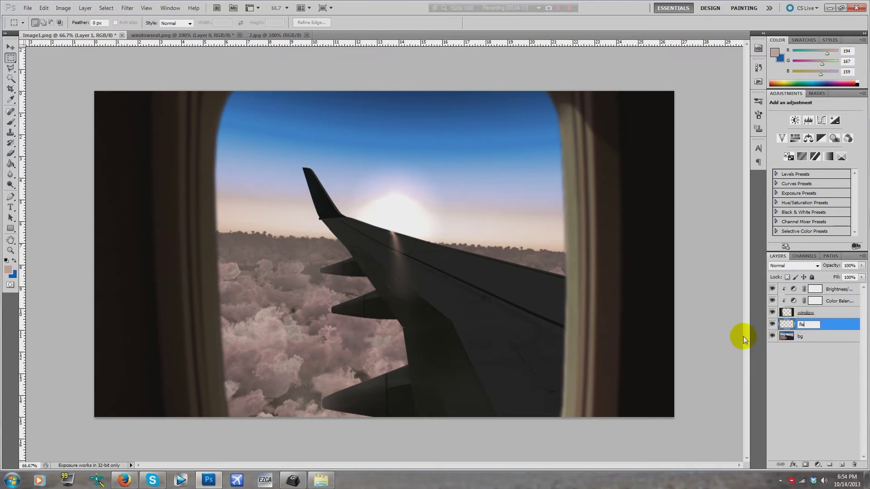
{"action": "key", "text": "Return"}
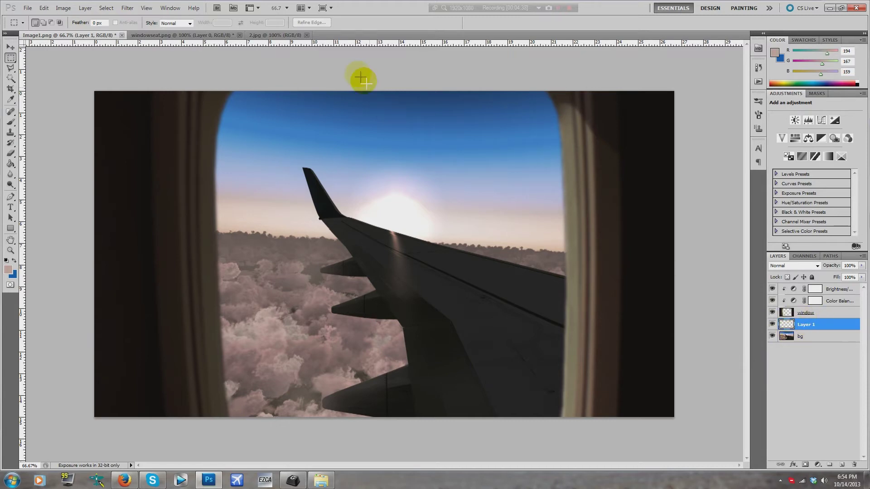
Copy the whole dirty-glass texture from 2.jpg and paste it into Layer 1 of Image1.png
{"action": "left_click", "coordinate": [276, 35]}
{"action": "left_click", "coordinate": [127, 104]}
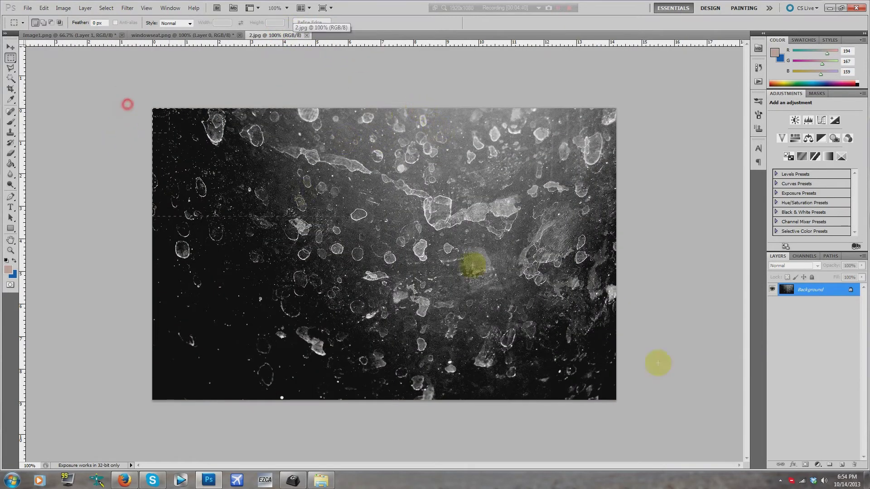
{"action": "left_click", "coordinate": [87, 35]}
{"action": "key", "text": "ctrl+v"}
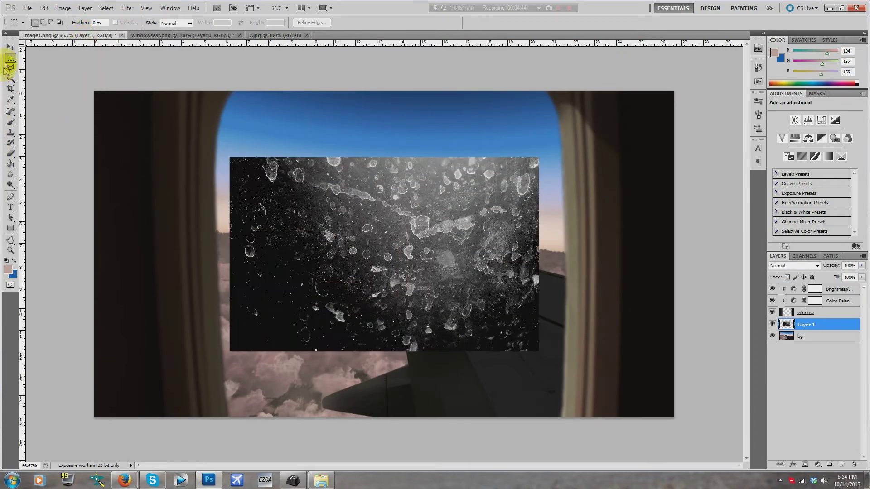
Scale the pasted dirty-glass texture to about 169% width and 184% height, position it over the whole window opening, and apply the transformation
{"action": "left_click", "coordinate": [10, 47]}
{"action": "left_click_drag", "start_coordinate": [532, 352], "coordinate": [619, 427]}
{"action": "left_click_drag", "start_coordinate": [407, 317], "coordinate": [371, 331]}
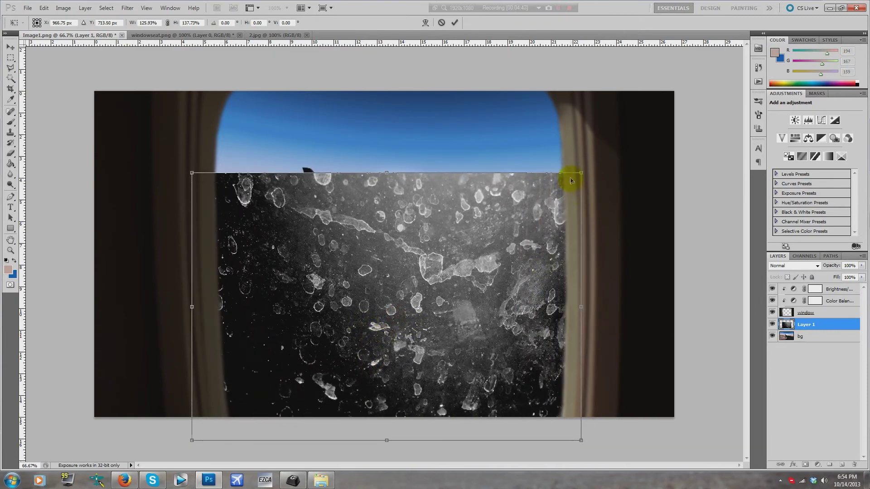
{"action": "left_click_drag", "start_coordinate": [581, 171], "coordinate": [567, 120]}
{"action": "left_click_drag", "start_coordinate": [310, 204], "coordinate": [233, 169]}
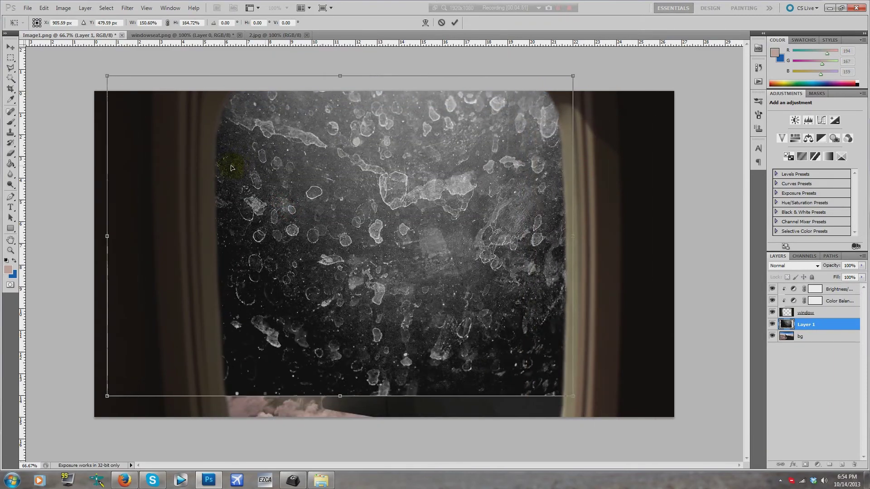
{"action": "left_click_drag", "start_coordinate": [561, 397], "coordinate": [617, 435]}
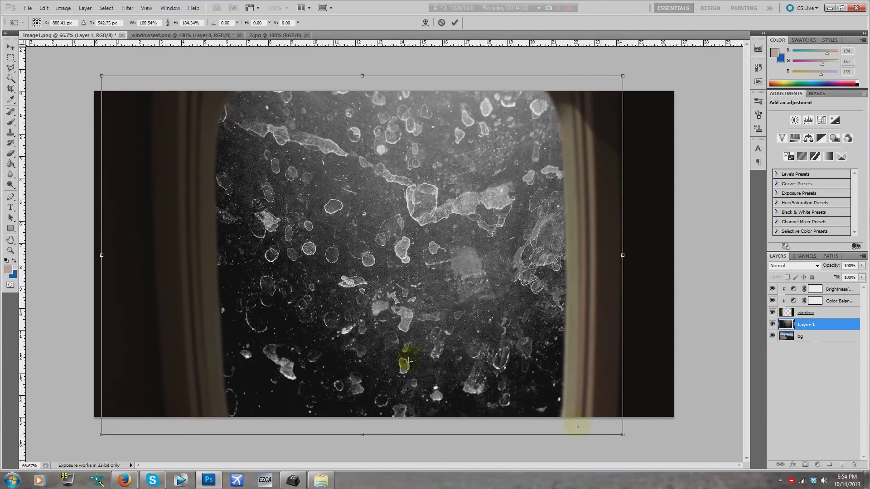
{"action": "left_click", "coordinate": [16, 50]}
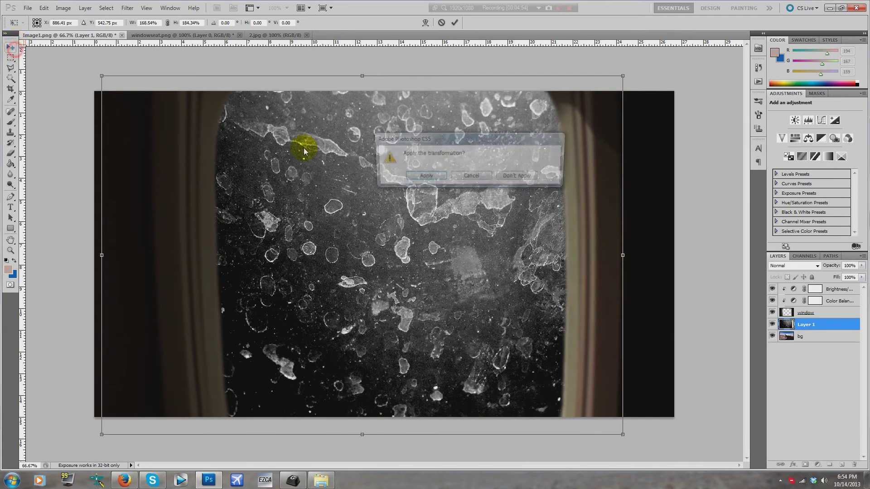
{"action": "left_click", "coordinate": [431, 171]}
Remove the dark background of the dirt texture on Layer 1 with the Magic Eraser at a tolerance of 100
{"action": "left_click_drag", "start_coordinate": [11, 154], "coordinate": [35, 172]}
{"action": "left_click", "coordinate": [140, 89]}
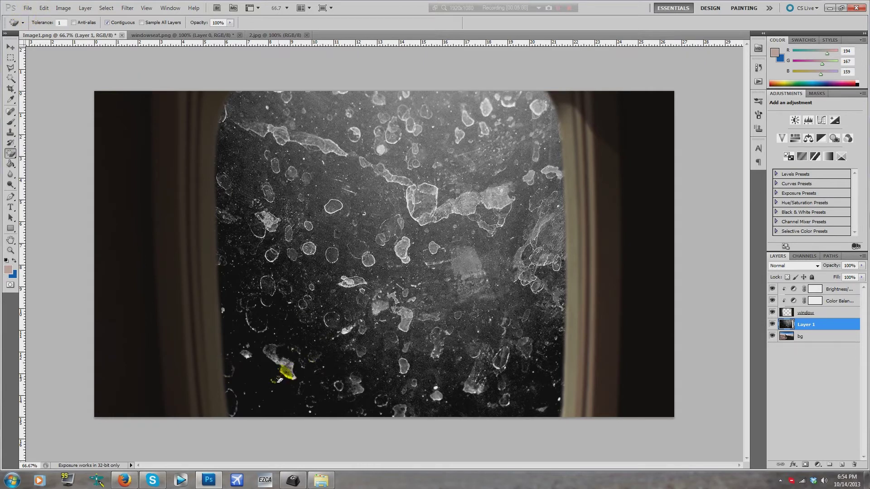
{"action": "left_click", "coordinate": [264, 380]}
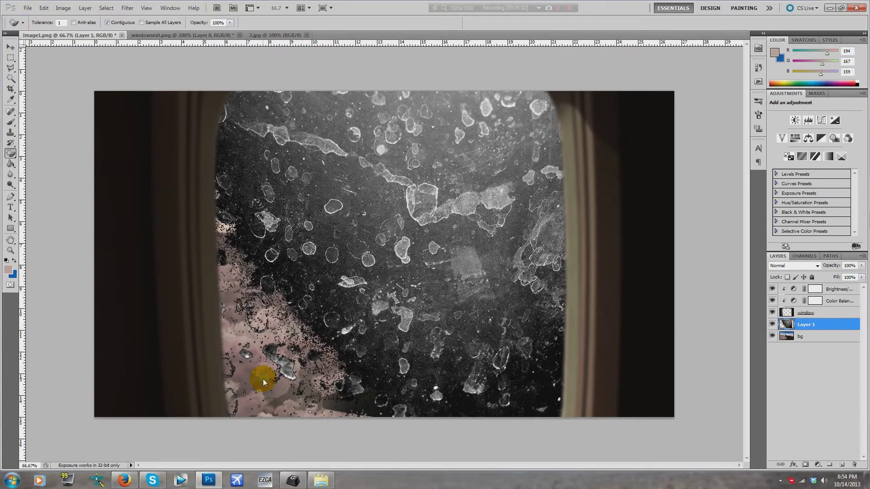
{"action": "key", "text": "ctrl+z"}
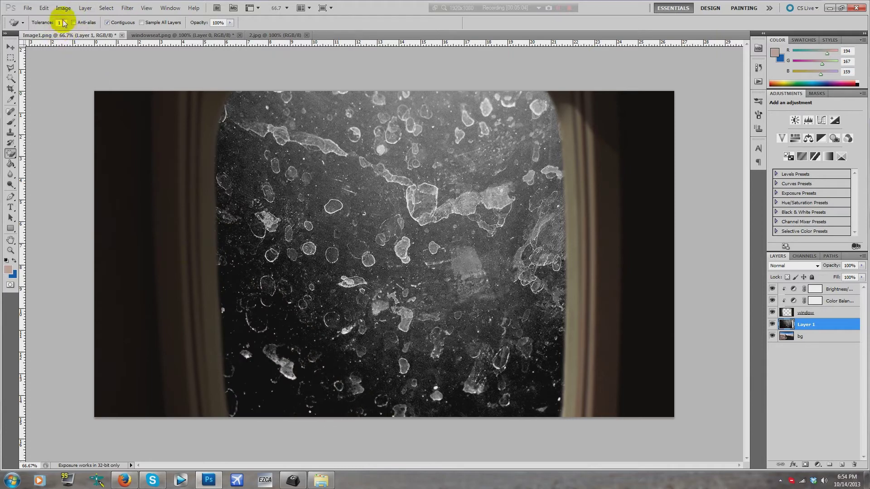
{"action": "left_click", "coordinate": [61, 22]}
{"action": "type", "text": "100"}
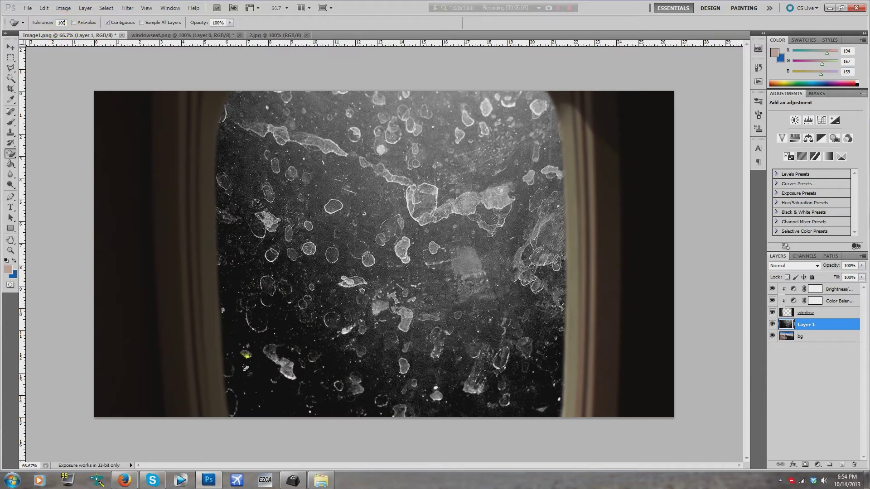
{"action": "left_click", "coordinate": [251, 385]}
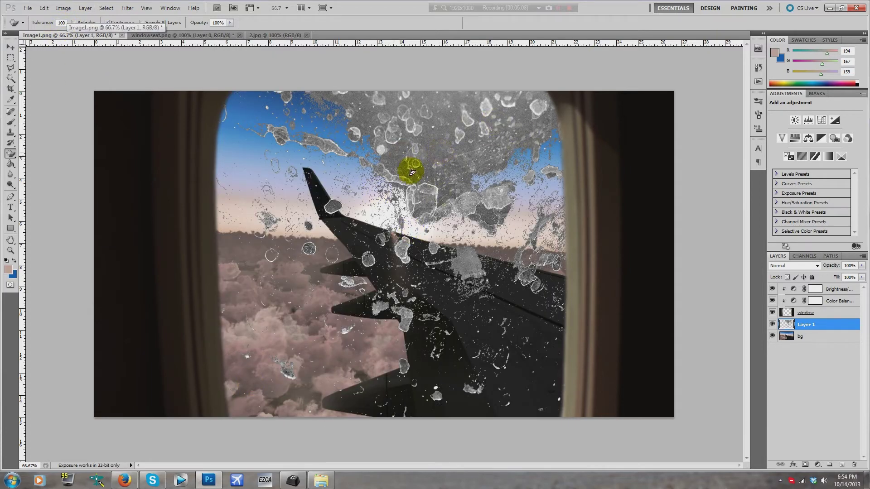
{"action": "left_click", "coordinate": [10, 46]}
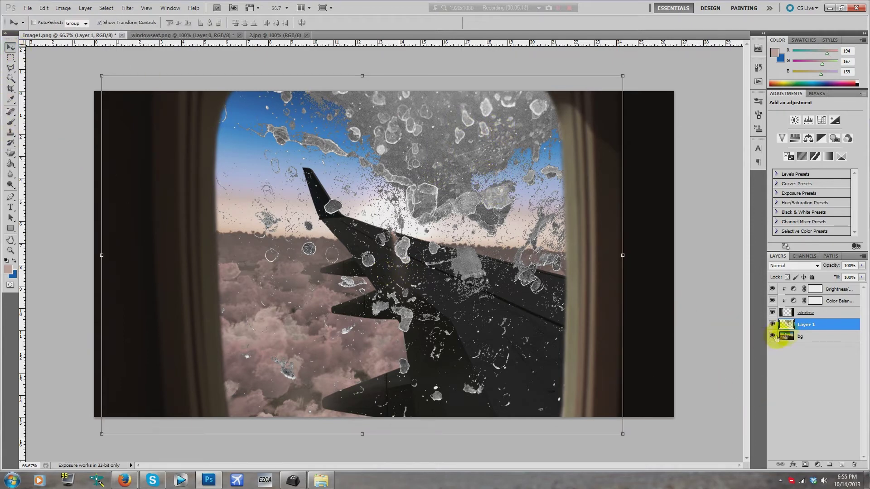
{"action": "right_click", "coordinate": [816, 324]}
{"action": "left_click", "coordinate": [810, 120]}
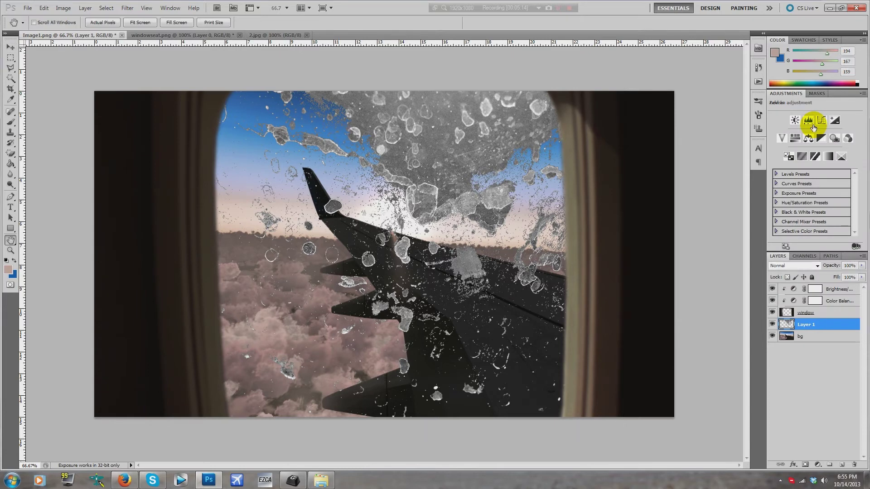
{"action": "left_click", "coordinate": [538, 335]}
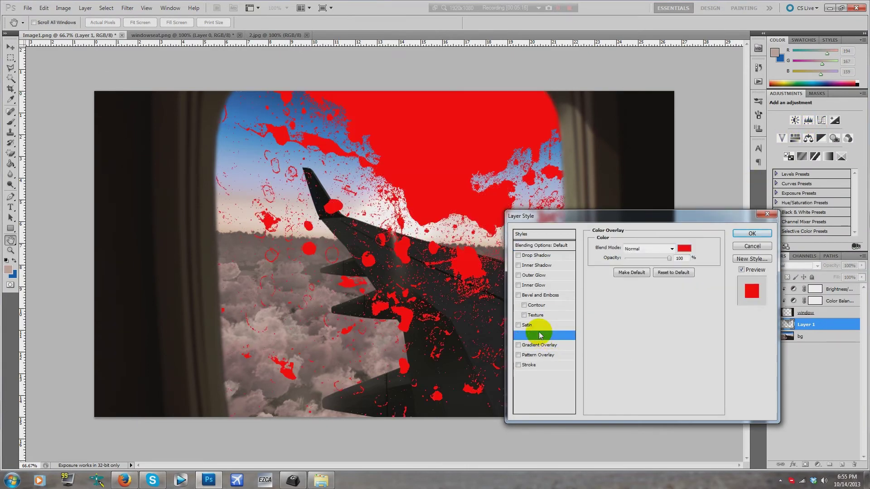
{"action": "left_click", "coordinate": [752, 246]}
{"action": "key", "text": "v"}
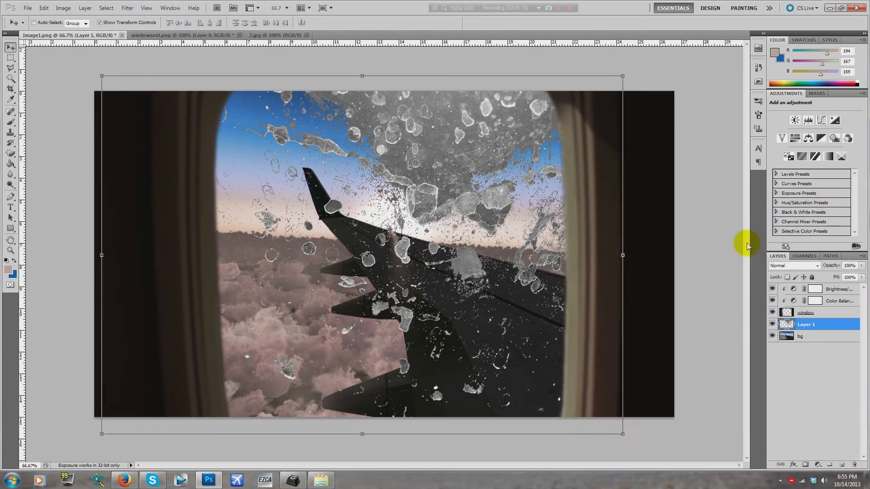
Add a Hue/Saturation adjustment layer above Layer 1 and clip it to the dirt texture
{"action": "left_click", "coordinate": [63, 9]}
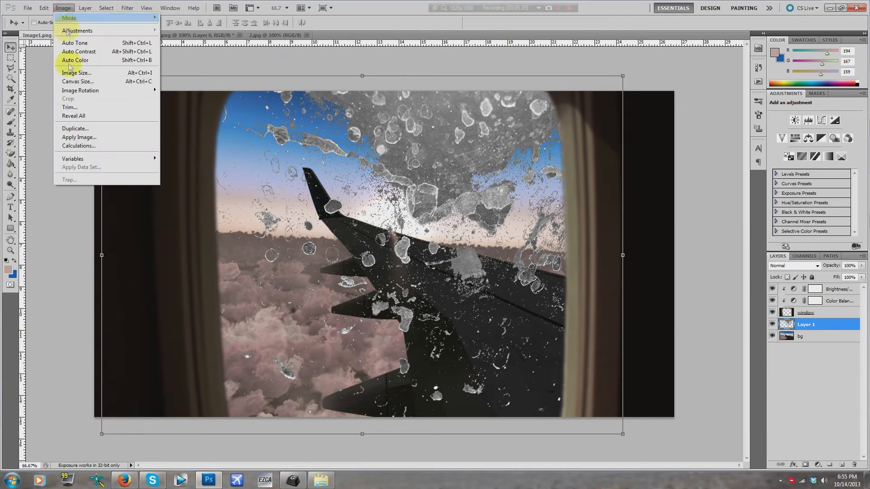
{"action": "mouse_move", "coordinate": [85, 8]}
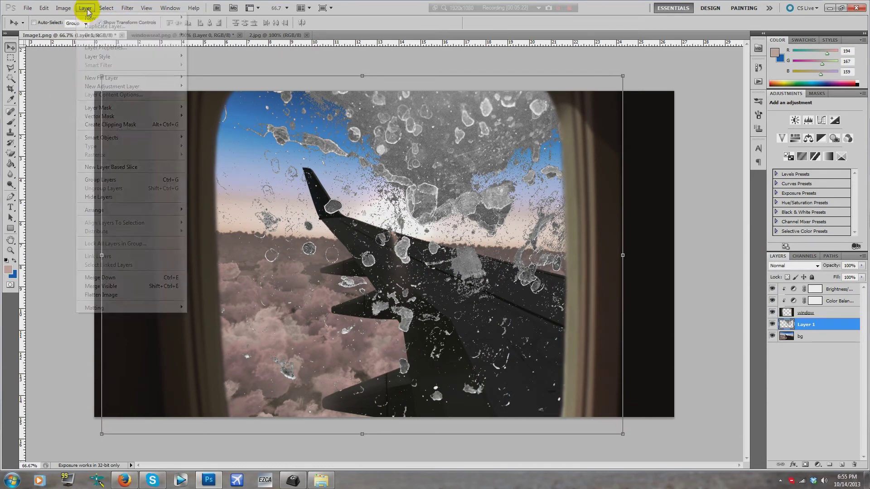
{"action": "mouse_move", "coordinate": [111, 87]}
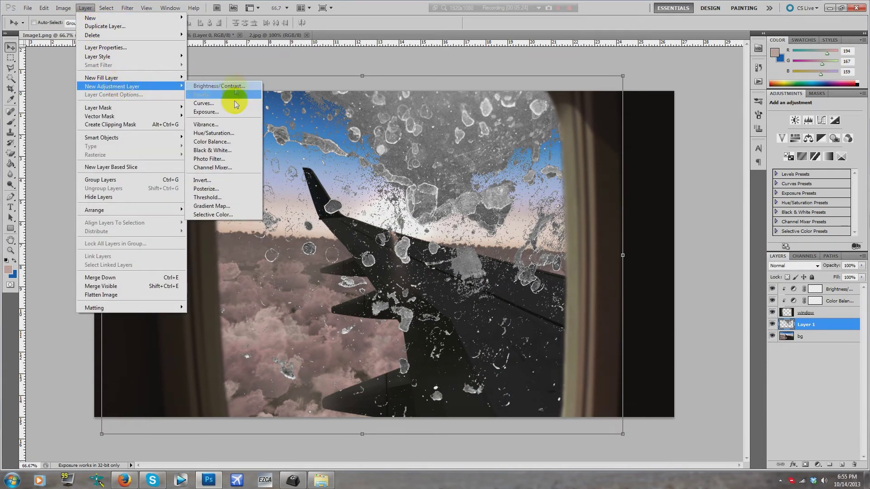
{"action": "left_click", "coordinate": [222, 134]}
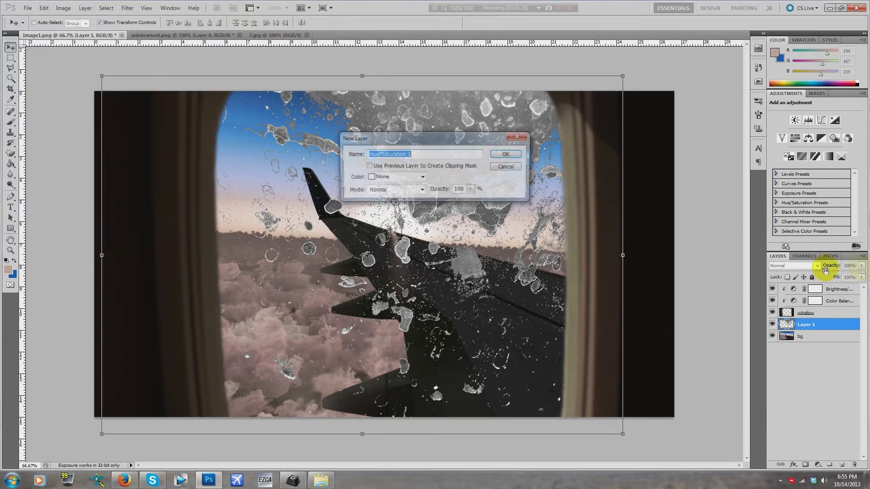
{"action": "left_click", "coordinate": [493, 154]}
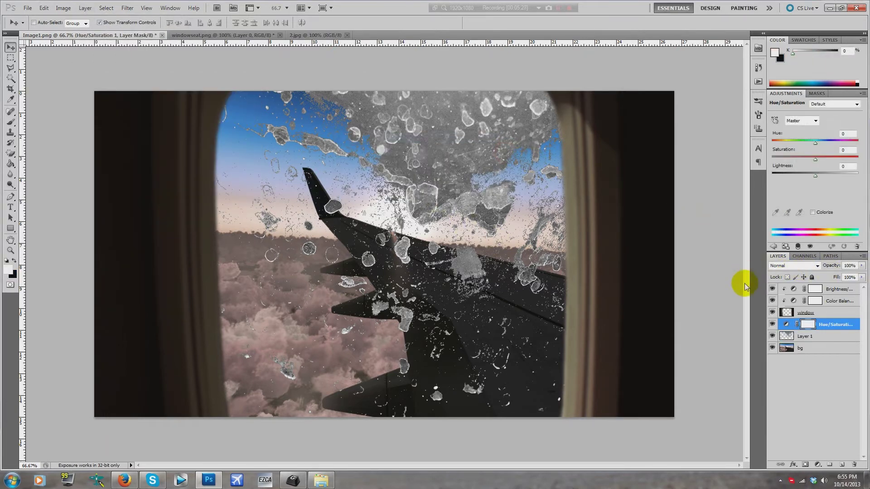
{"action": "right_click", "coordinate": [835, 325]}
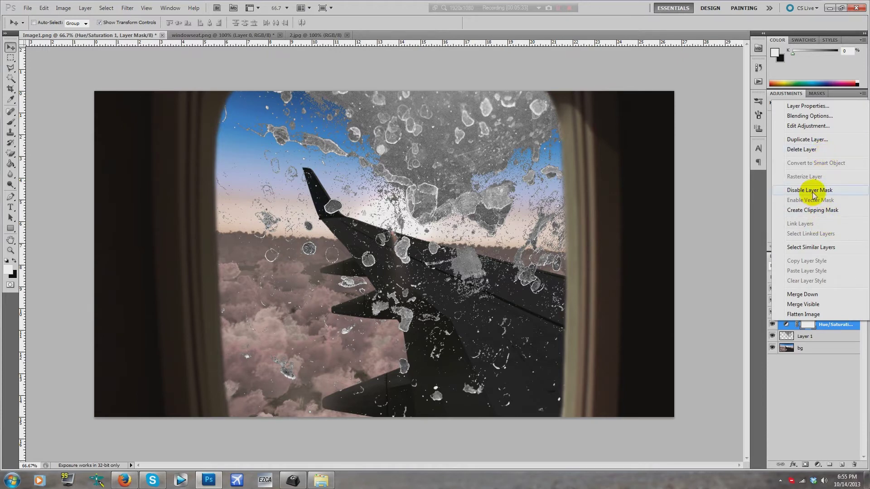
{"action": "left_click", "coordinate": [813, 210]}
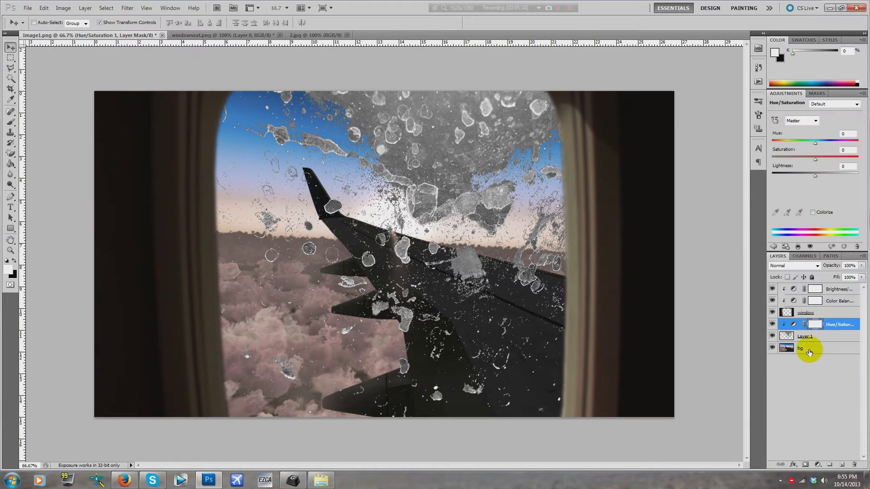
Rename Layer 1 as dirtsmudge
{"action": "left_click", "coordinate": [805, 336]}
{"action": "double_click", "coordinate": [805, 336]}
{"action": "type", "text": "dirts"}
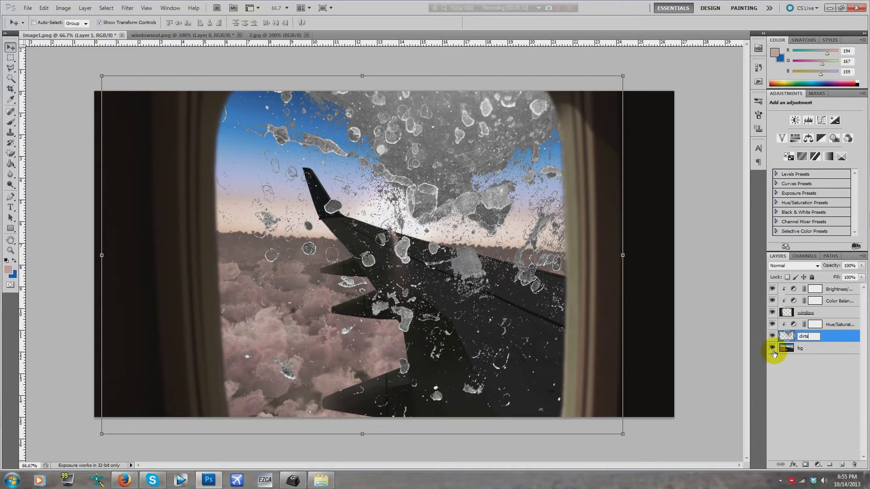
{"action": "type", "text": "mudge"}
{"action": "key", "text": "Return"}
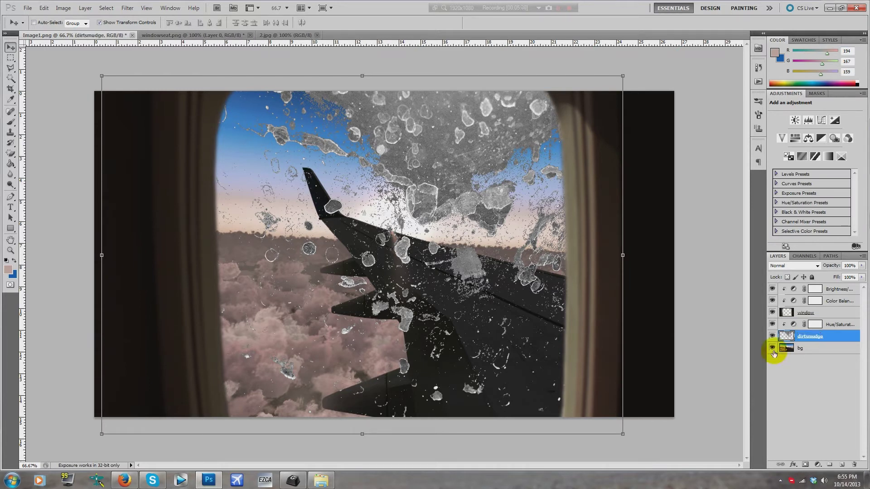
Try Hue -118, Saturation +100 and Lightness -31 on the dirt's Hue/Saturation adjustment, and delete that adjustment layer
{"action": "left_click", "coordinate": [825, 322]}
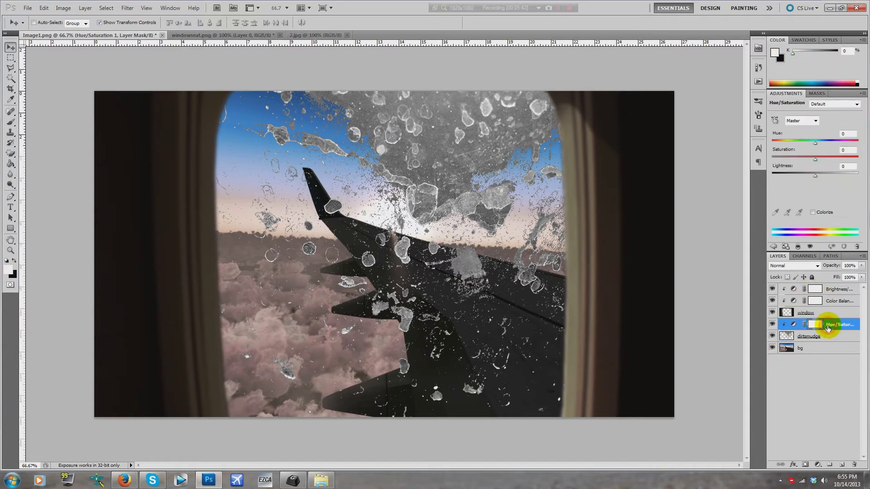
{"action": "left_click_drag", "start_coordinate": [816, 146], "coordinate": [800, 176]}
{"action": "left_click", "coordinate": [840, 323]}
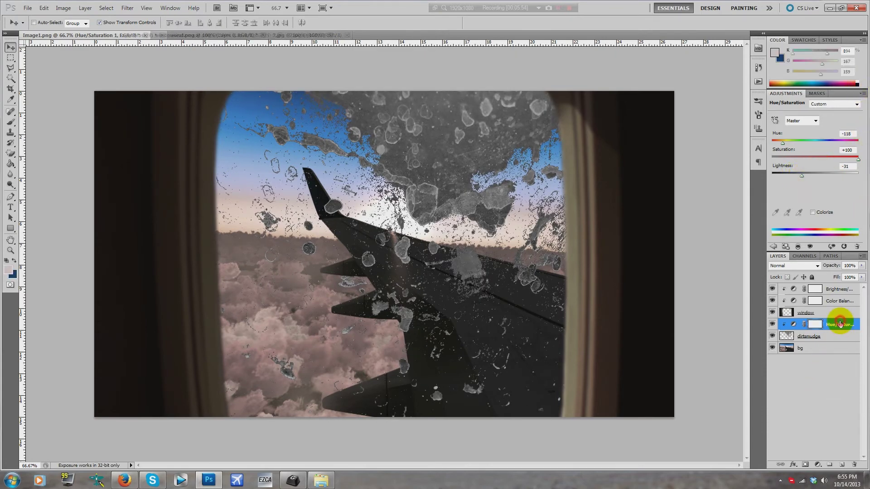
{"action": "key", "text": "Delete"}
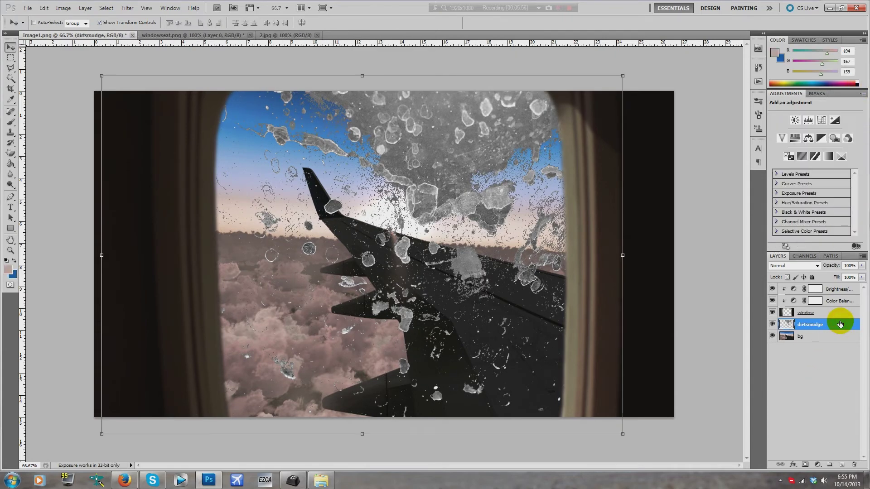
Add a Color Balance adjustment layer above dirtsmudge and clip it to that layer
{"action": "left_click", "coordinate": [86, 9]}
{"action": "mouse_move", "coordinate": [138, 86]}
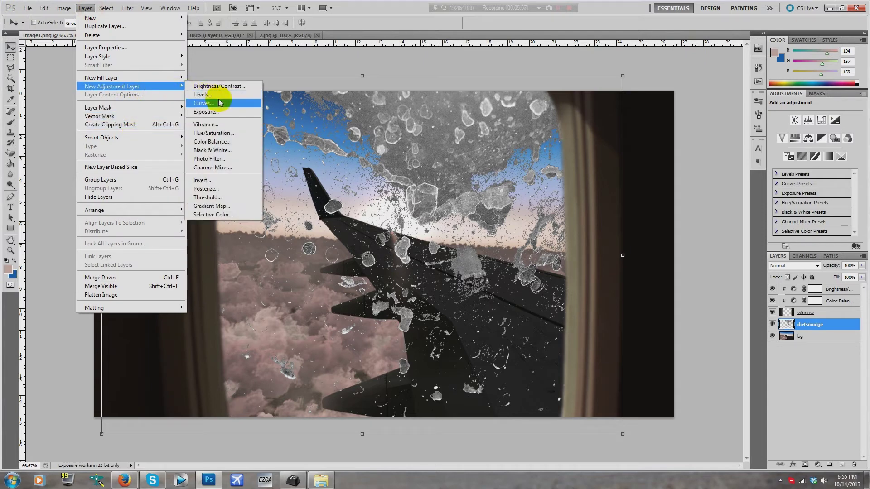
{"action": "left_click", "coordinate": [239, 144]}
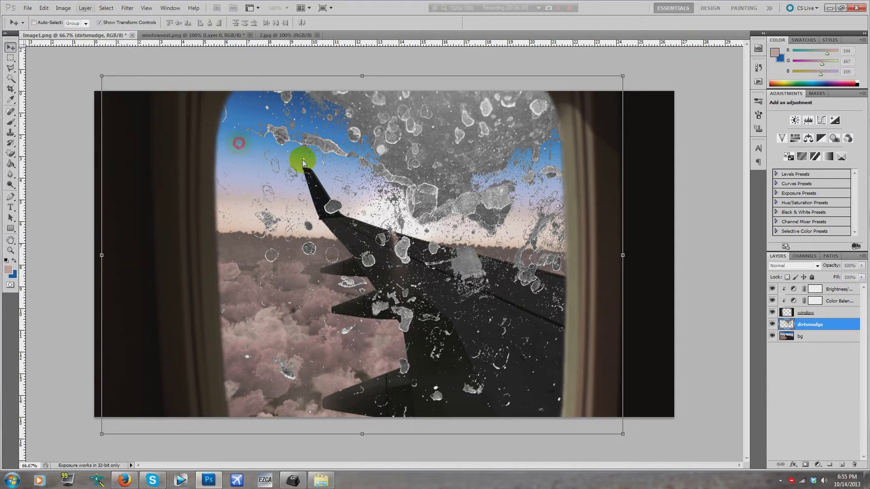
{"action": "left_click", "coordinate": [501, 151]}
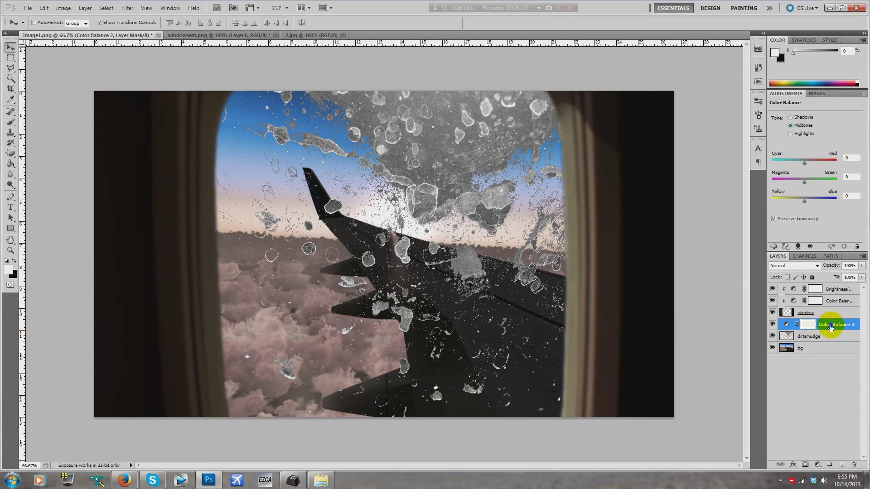
{"action": "right_click", "coordinate": [831, 328]}
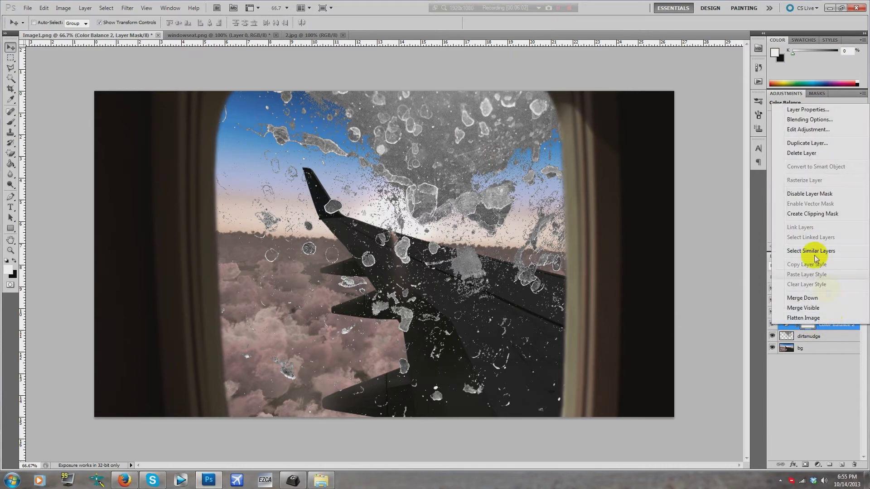
{"action": "left_click", "coordinate": [811, 204]}
Tint the dirt's midtones brown by setting the Color Balance to Cyan/Red +71 and Yellow/Blue -37
{"action": "mouse_move", "coordinate": [806, 168]}
{"action": "left_mouse_down"}
{"action": "mouse_move", "coordinate": [843, 166]}
{"action": "mouse_move", "coordinate": [830, 166]}
{"action": "left_mouse_up"}
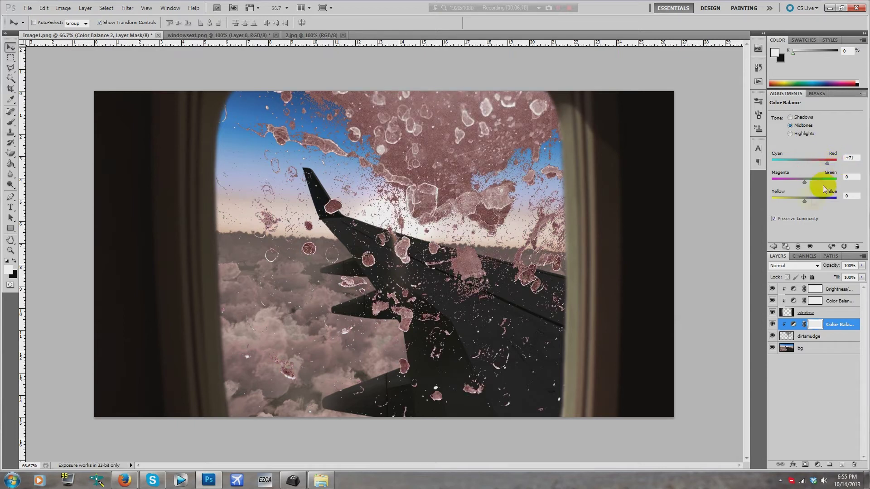
{"action": "left_click_drag", "start_coordinate": [804, 205], "coordinate": [785, 205]}
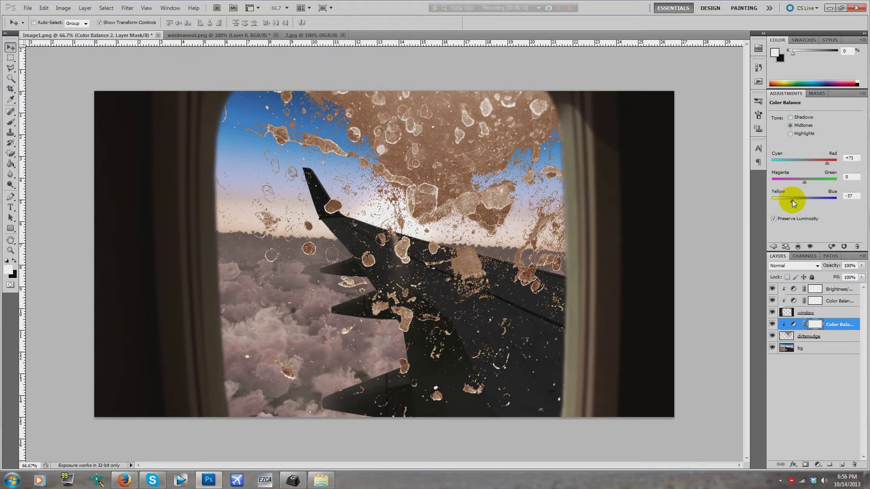
{"action": "left_click", "coordinate": [815, 59]}
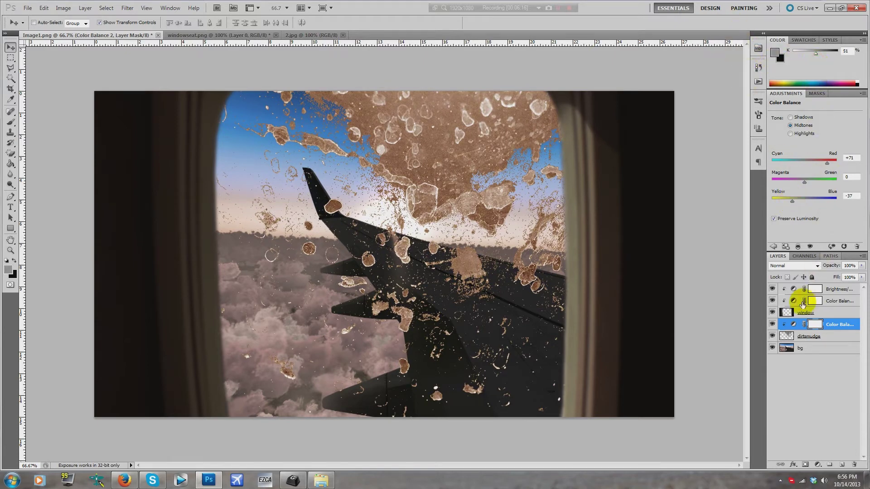
Apply a Gaussian Blur of 24.2 pixels to the dirtsmudge layer and shift the blurred dirt slightly left
{"action": "left_click", "coordinate": [810, 336]}
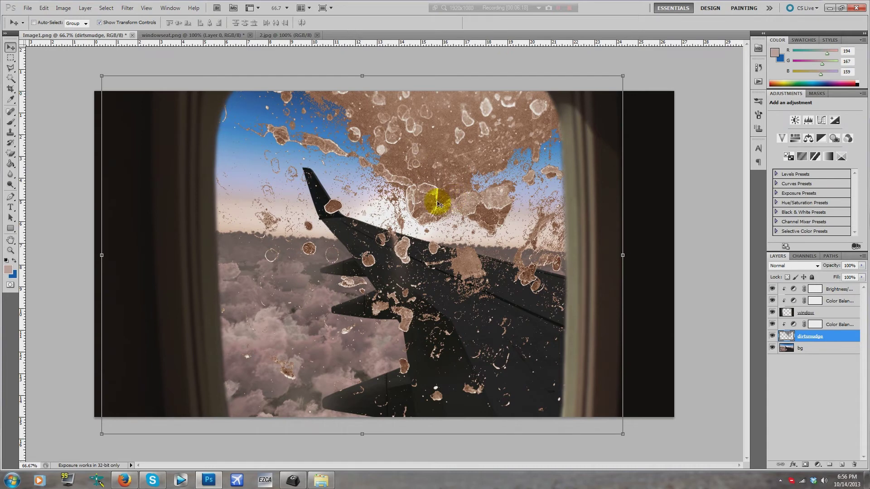
{"action": "left_click", "coordinate": [129, 8]}
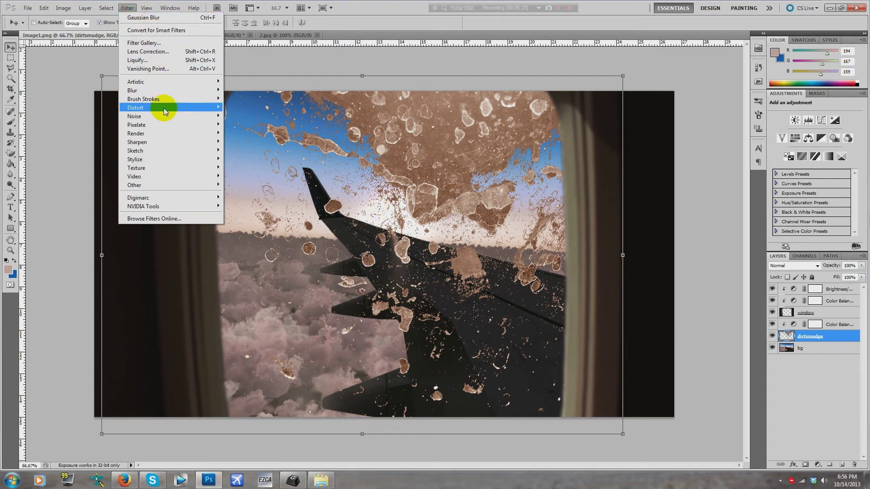
{"action": "mouse_move", "coordinate": [175, 90]}
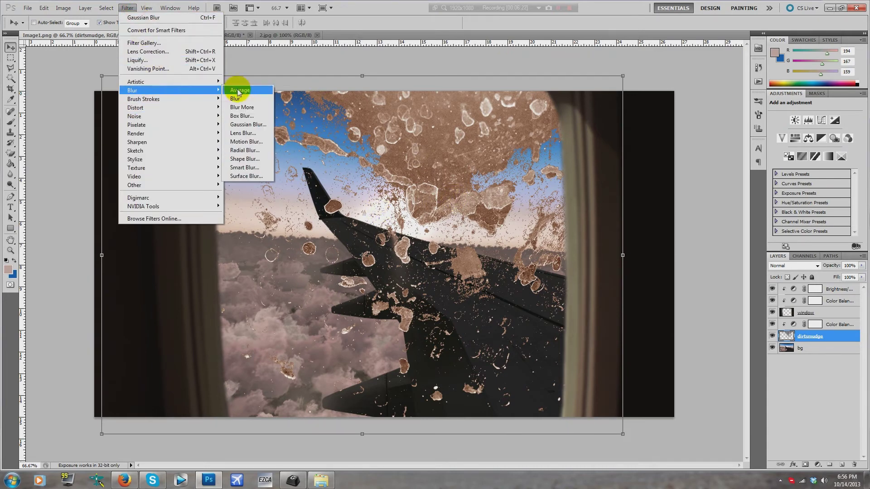
{"action": "left_click", "coordinate": [250, 125]}
{"action": "left_click_drag", "start_coordinate": [688, 256], "coordinate": [680, 257]}
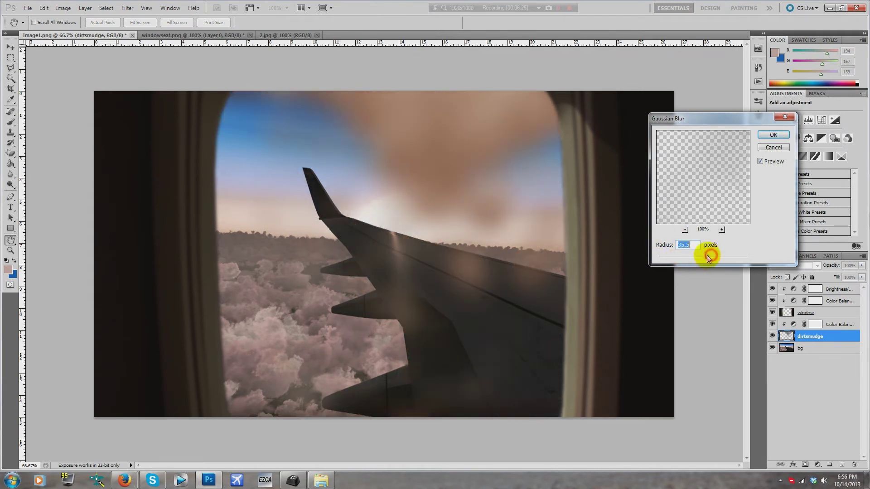
{"action": "left_click_drag", "start_coordinate": [699, 256], "coordinate": [692, 256]}
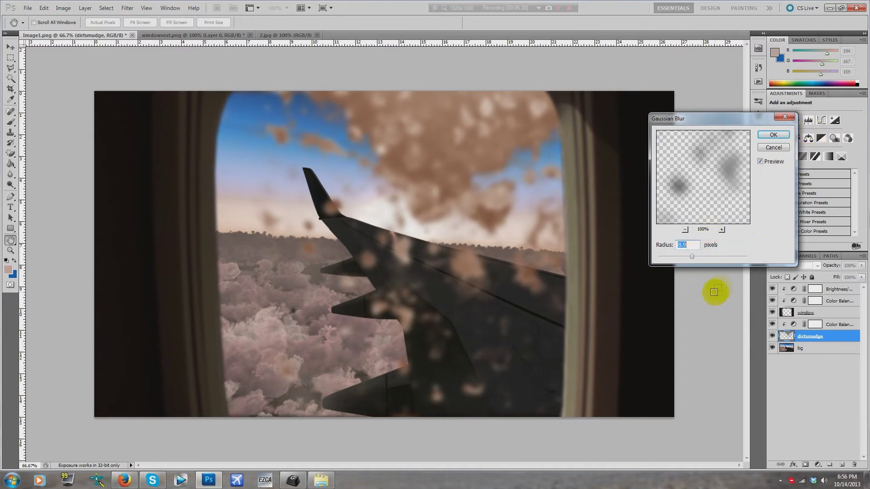
{"action": "left_click_drag", "start_coordinate": [702, 257], "coordinate": [708, 257]}
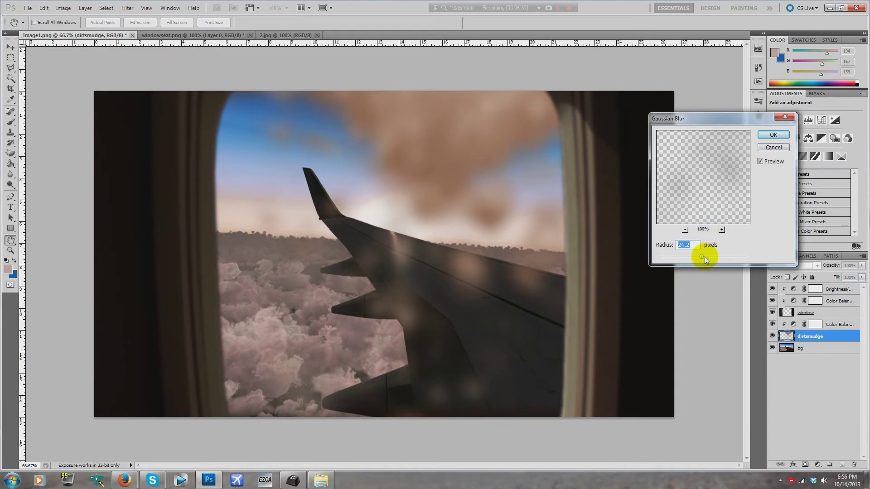
{"action": "left_click", "coordinate": [773, 135]}
{"action": "key", "text": "v"}
{"action": "left_click_drag", "start_coordinate": [400, 227], "coordinate": [394, 187]}
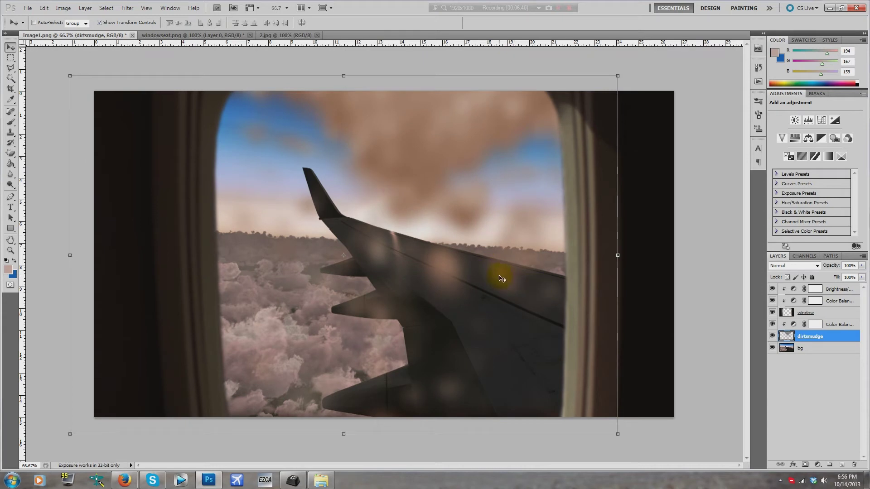
Neutralize the dirt's color by setting Cyan/Red and Yellow/Blue to 0 in its clipped Color Balance adjustment
{"action": "left_click", "coordinate": [829, 324]}
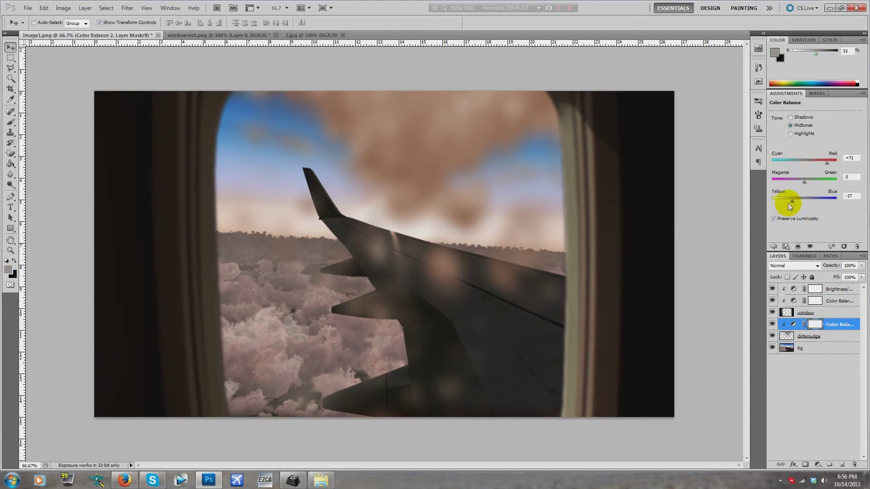
{"action": "left_click_drag", "start_coordinate": [792, 201], "coordinate": [803, 201]}
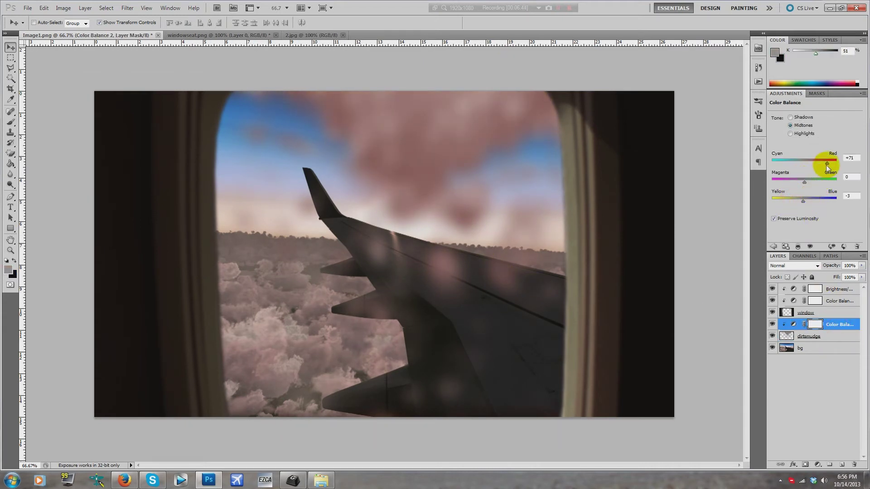
{"action": "type", "text": "0"}
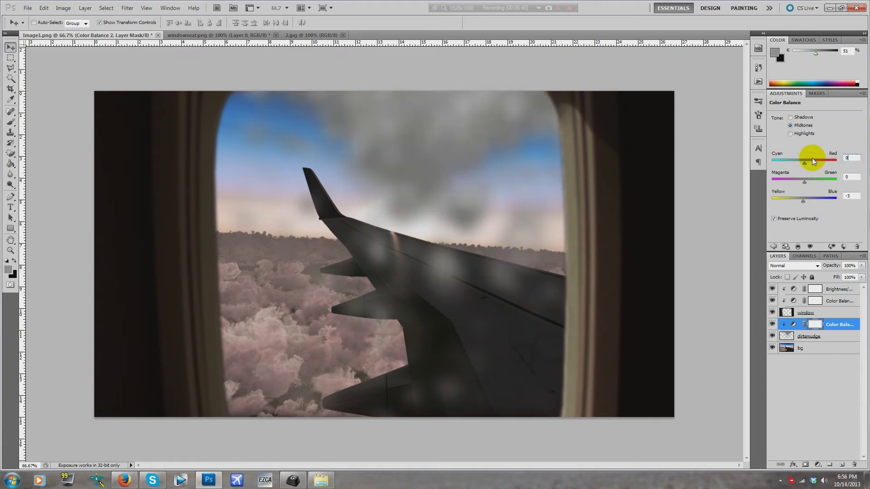
{"action": "left_click", "coordinate": [851, 196]}
{"action": "type", "text": "0"}
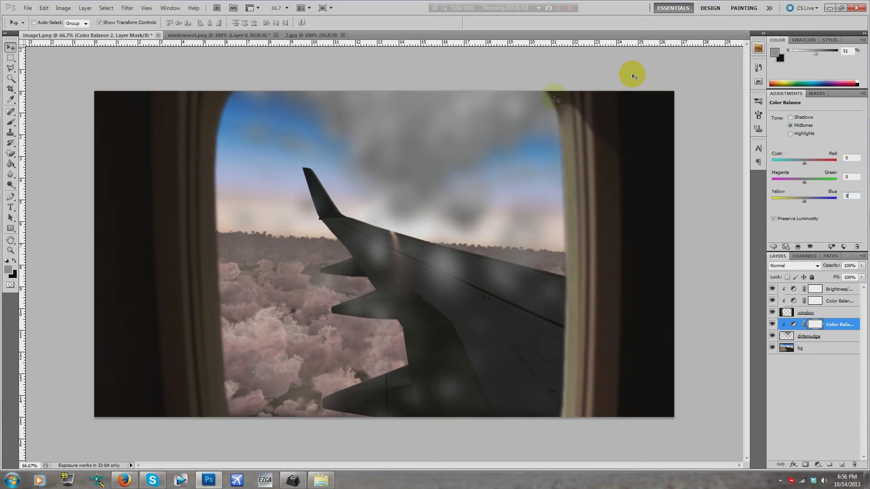
Erase most of the blurred dirt over the sky and around the sun on dirtsmudge with a soft 813 px Eraser
{"action": "left_click", "coordinate": [14, 154]}
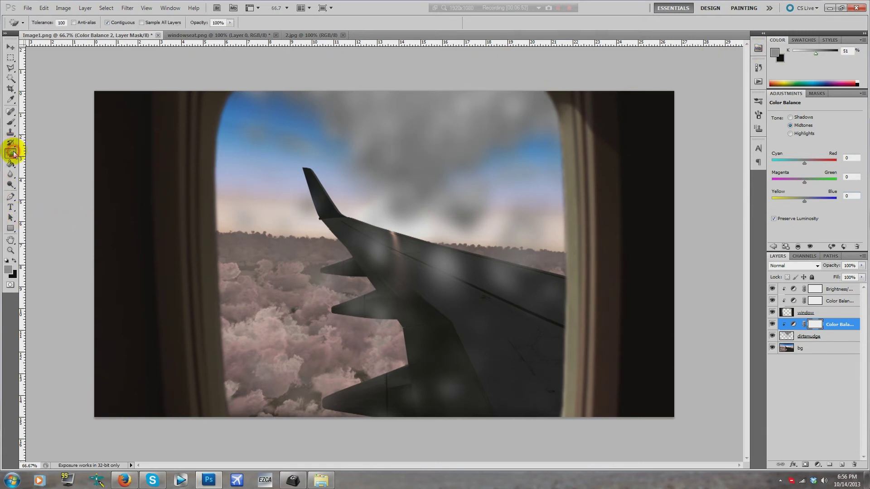
{"action": "left_click", "coordinate": [47, 22]}
{"action": "left_click_drag", "start_coordinate": [53, 47], "coordinate": [68, 45]}
{"action": "left_click", "coordinate": [303, 107]}
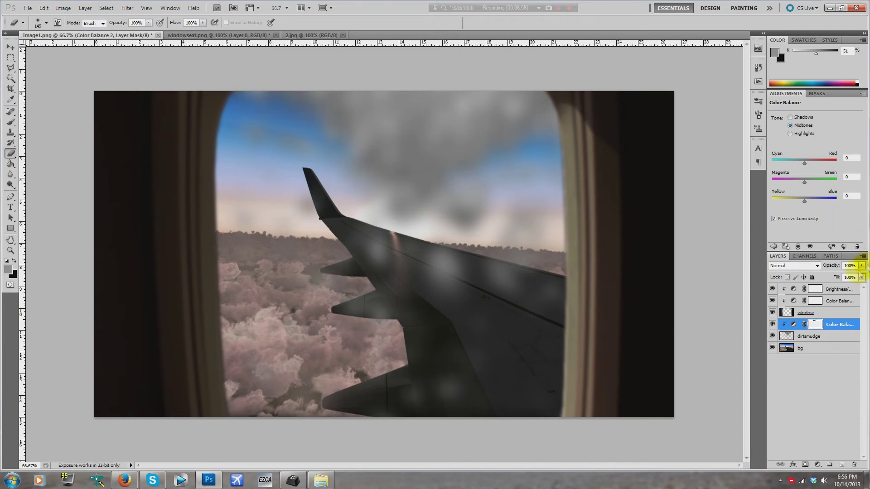
{"action": "left_click", "coordinate": [834, 338]}
{"action": "left_click", "coordinate": [830, 330]}
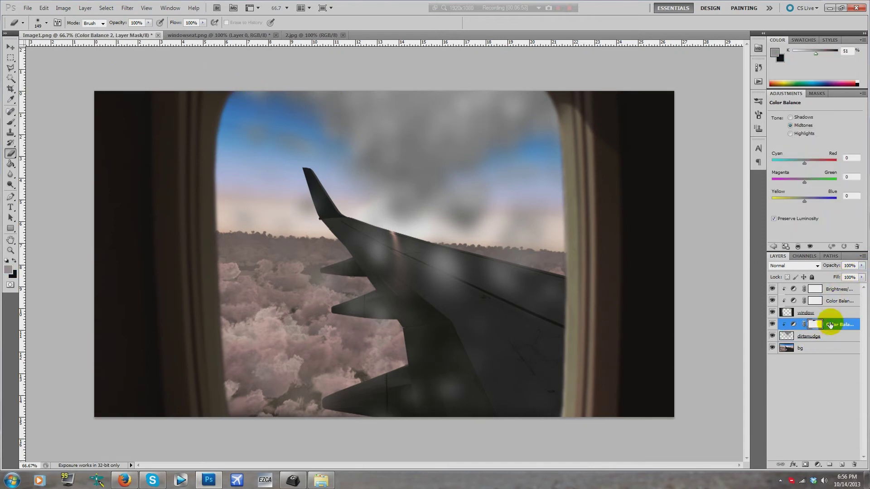
{"action": "left_click", "coordinate": [815, 337]}
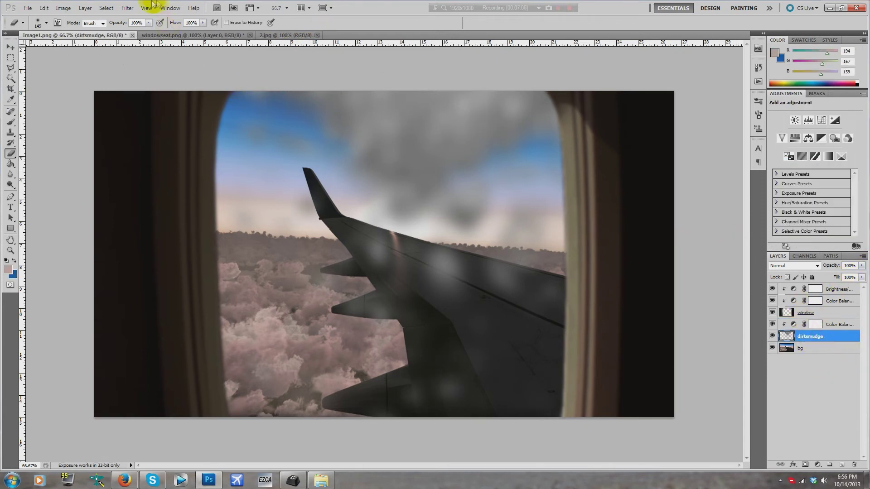
{"action": "left_click", "coordinate": [46, 23]}
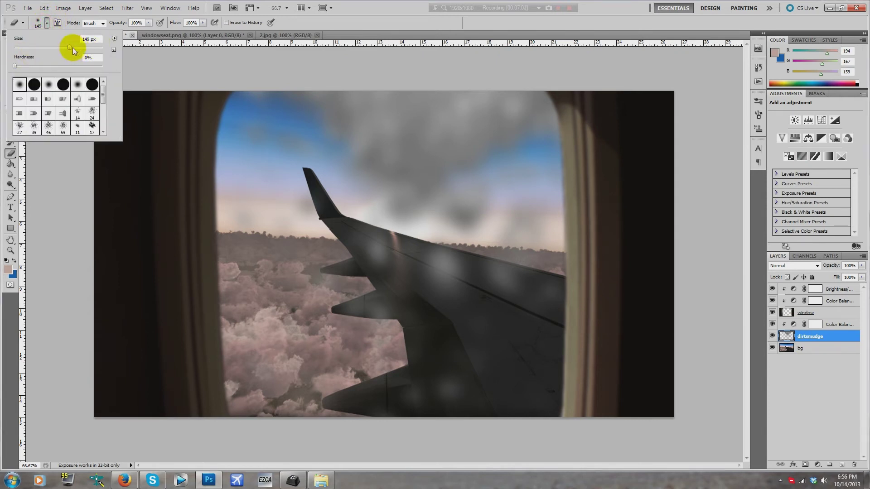
{"action": "left_click_drag", "start_coordinate": [83, 47], "coordinate": [96, 47]}
{"action": "left_click_drag", "start_coordinate": [259, 122], "coordinate": [407, 151]}
{"action": "left_click", "coordinate": [516, 122]}
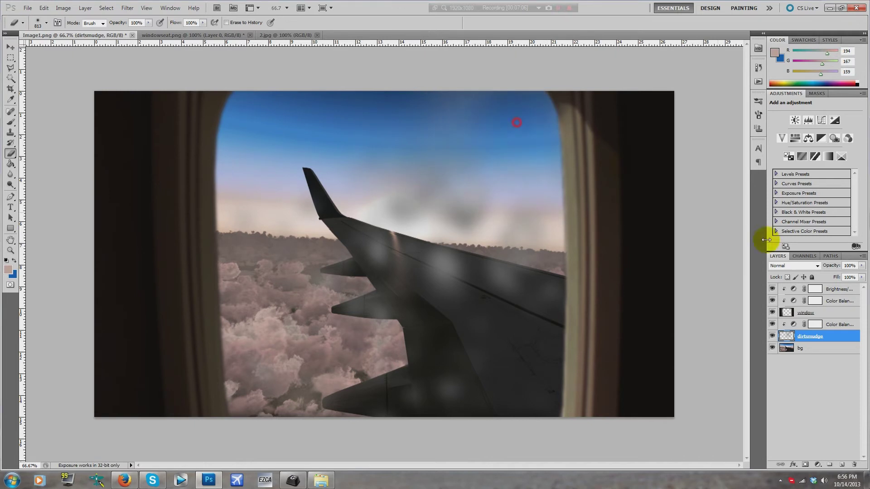
{"action": "left_click", "coordinate": [476, 368]}
{"action": "left_click", "coordinate": [364, 272]}
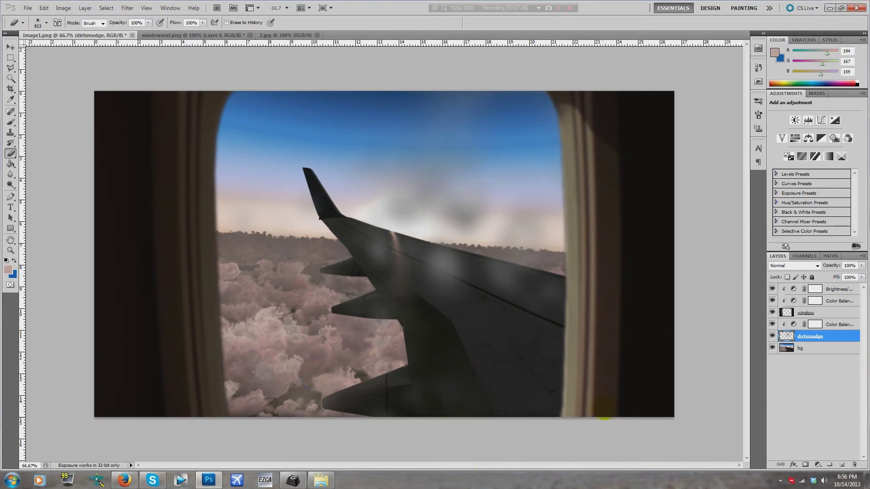
{"action": "left_click_drag", "start_coordinate": [423, 113], "coordinate": [431, 156]}
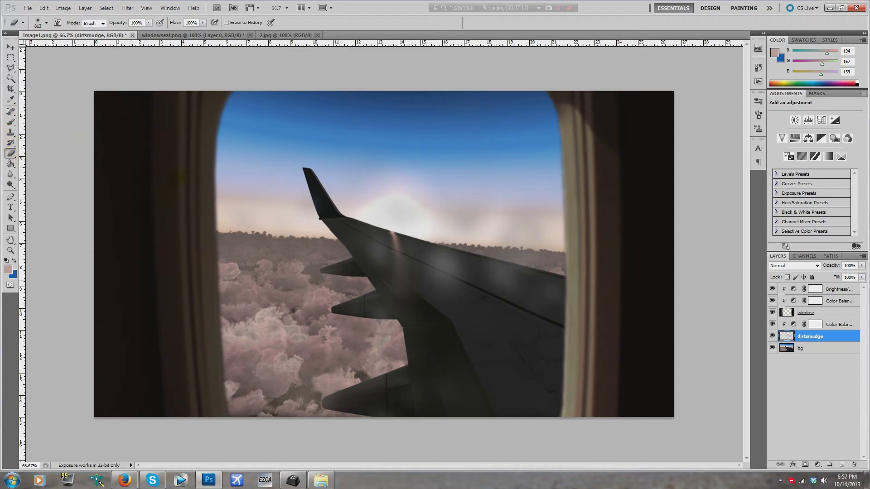
Move the remaining smudges on the dirtsmudge layer slightly left and up across the wing
{"action": "left_click", "coordinate": [10, 46]}
{"action": "mouse_move", "coordinate": [453, 272]}
{"action": "left_mouse_down"}
{"action": "mouse_move", "coordinate": [388, 272]}
{"action": "mouse_move", "coordinate": [427, 274]}
{"action": "mouse_move", "coordinate": [407, 264]}
{"action": "left_mouse_up"}
{"action": "left_click_drag", "start_coordinate": [359, 339], "coordinate": [359, 339]}
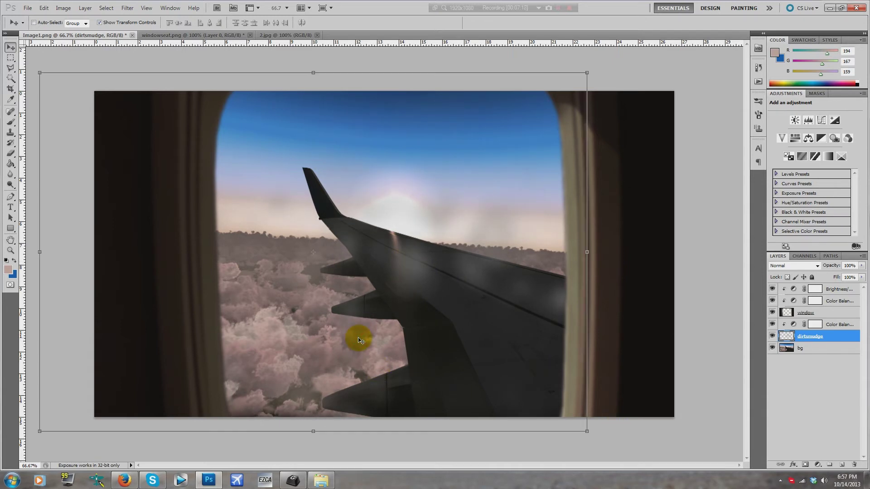
Render a 50-300mm Zoom lens flare at reduced brightness on the bg layer, centered on the sun above the wing
{"action": "left_click", "coordinate": [793, 348]}
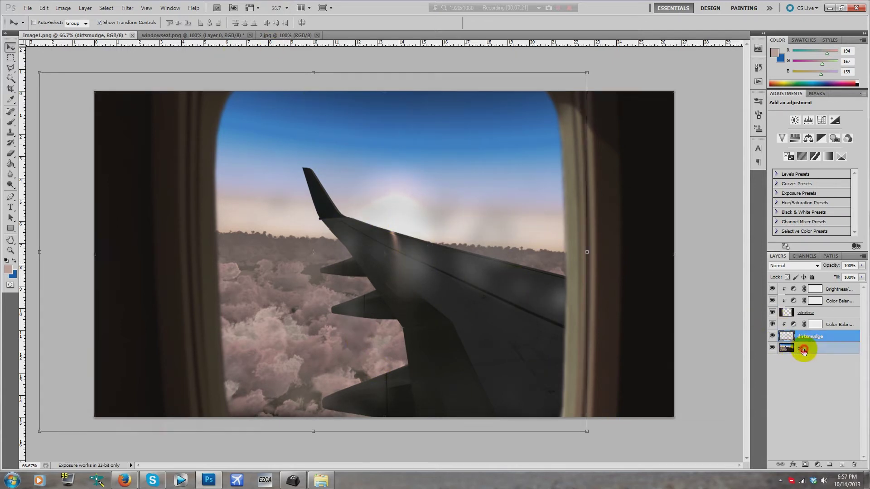
{"action": "left_click", "coordinate": [627, 194]}
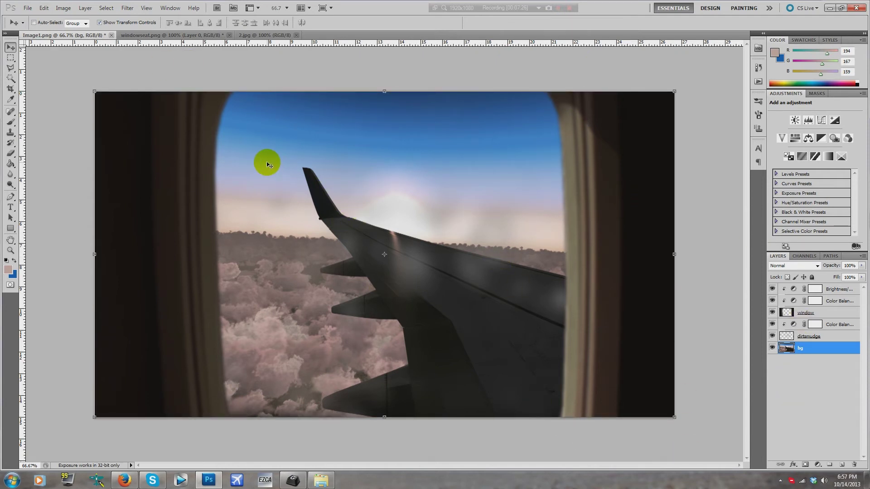
{"action": "left_click", "coordinate": [126, 9]}
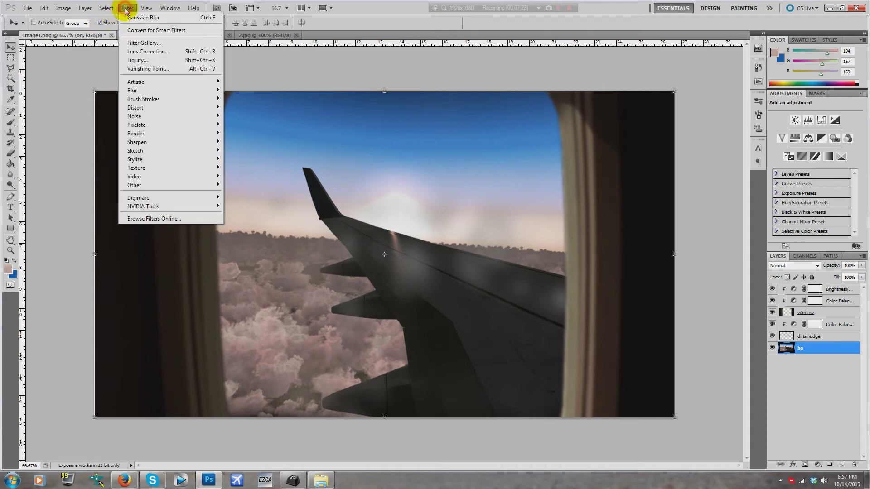
{"action": "mouse_move", "coordinate": [175, 132]}
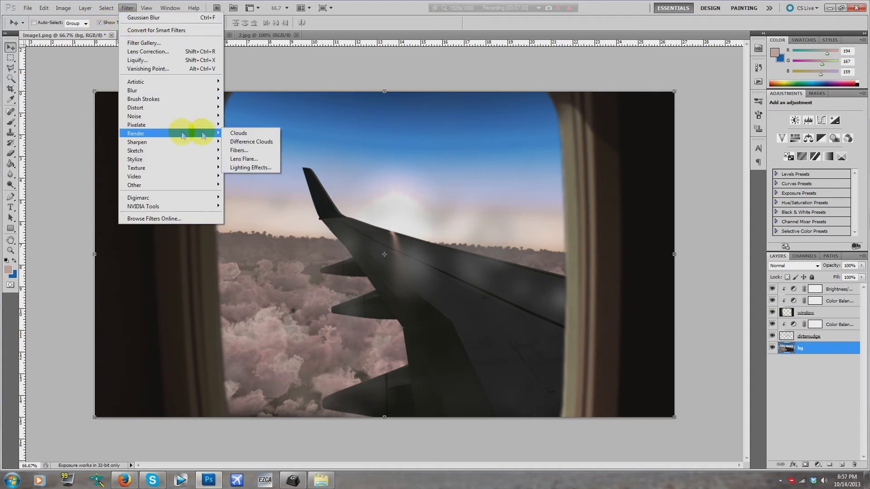
{"action": "left_click", "coordinate": [253, 159]}
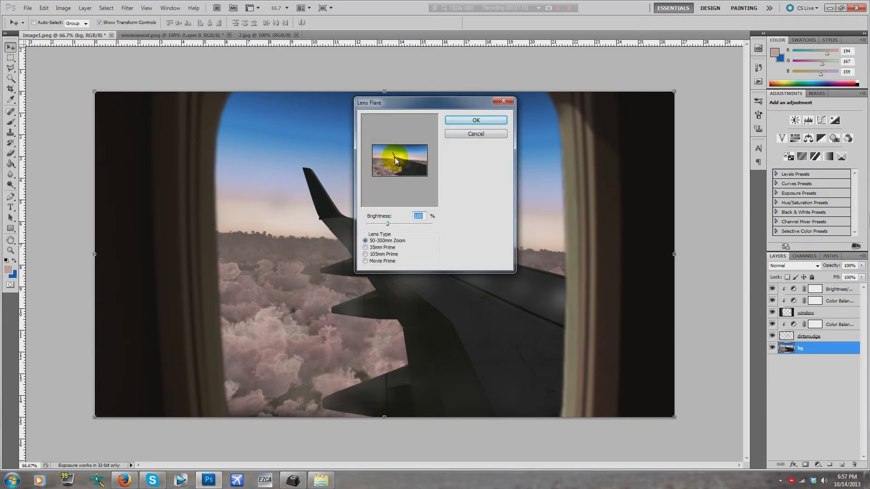
{"action": "left_click_drag", "start_coordinate": [366, 102], "coordinate": [528, 134]}
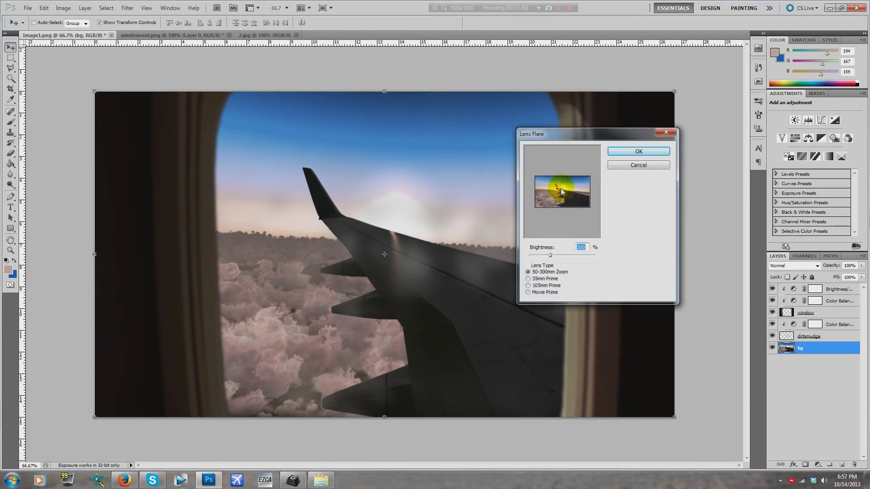
{"action": "left_click_drag", "start_coordinate": [556, 188], "coordinate": [561, 190]}
{"action": "left_click_drag", "start_coordinate": [559, 254], "coordinate": [544, 255]}
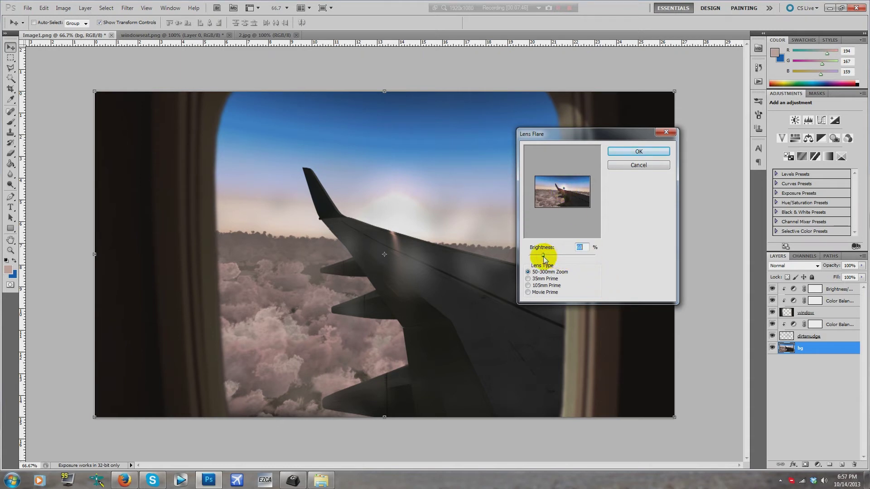
{"action": "left_click", "coordinate": [628, 154]}
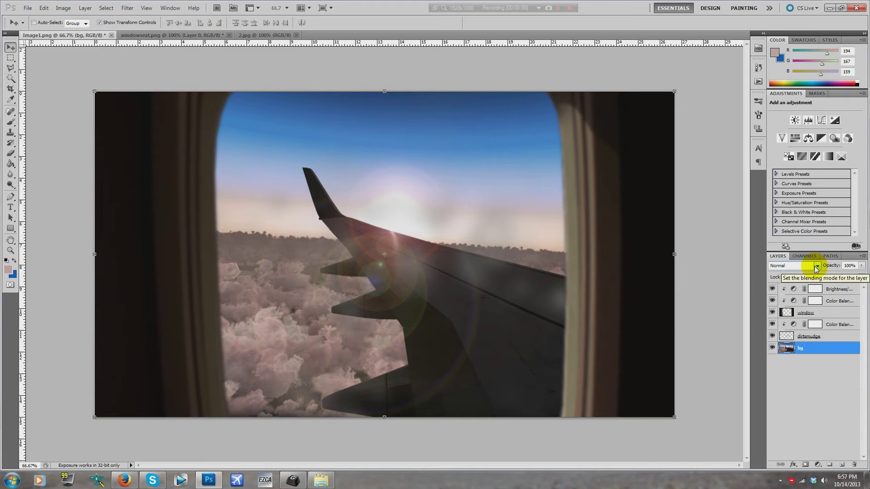
{"action": "left_click", "coordinate": [806, 312]}
{"action": "left_click", "coordinate": [802, 336]}
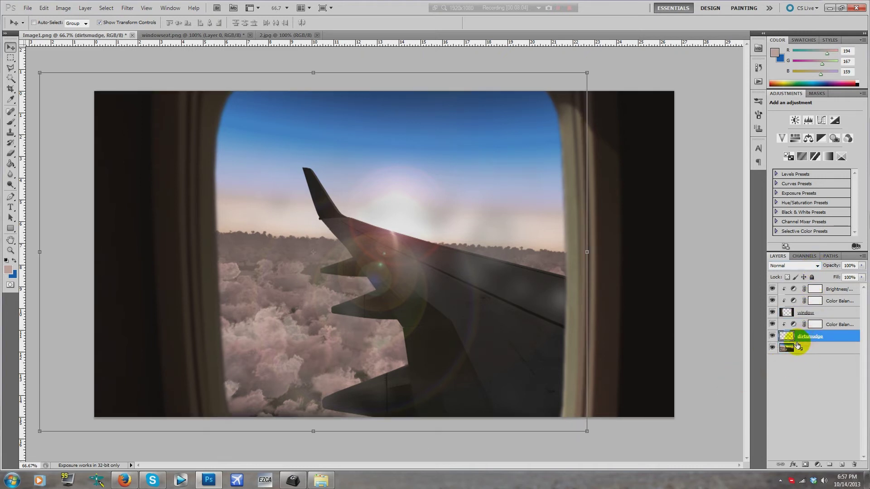
{"action": "left_click", "coordinate": [798, 349]}
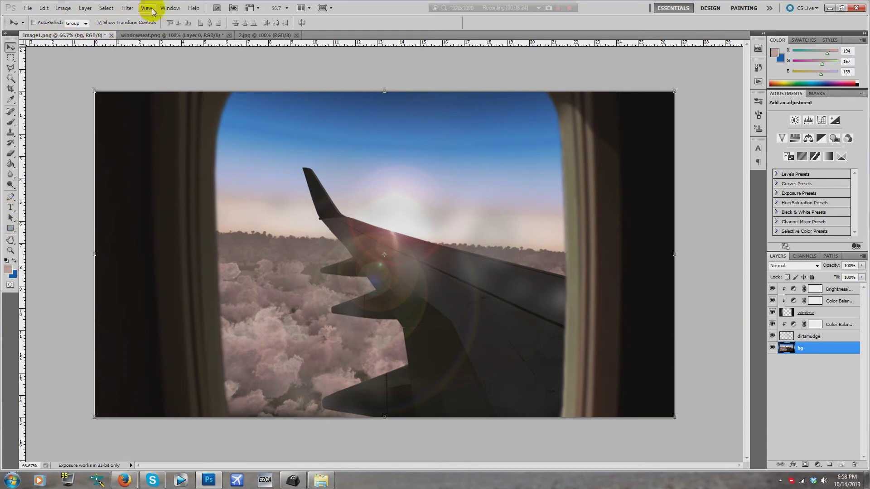
{"action": "left_click", "coordinate": [129, 10]}
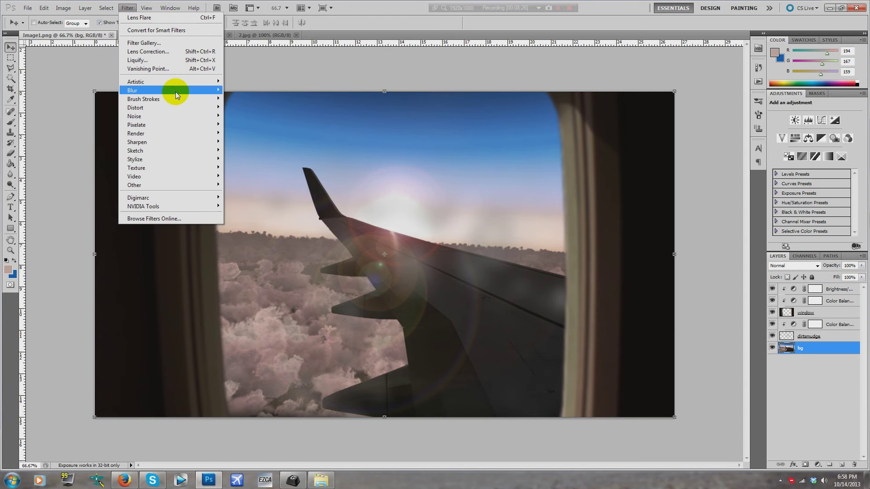
{"action": "mouse_move", "coordinate": [179, 85]}
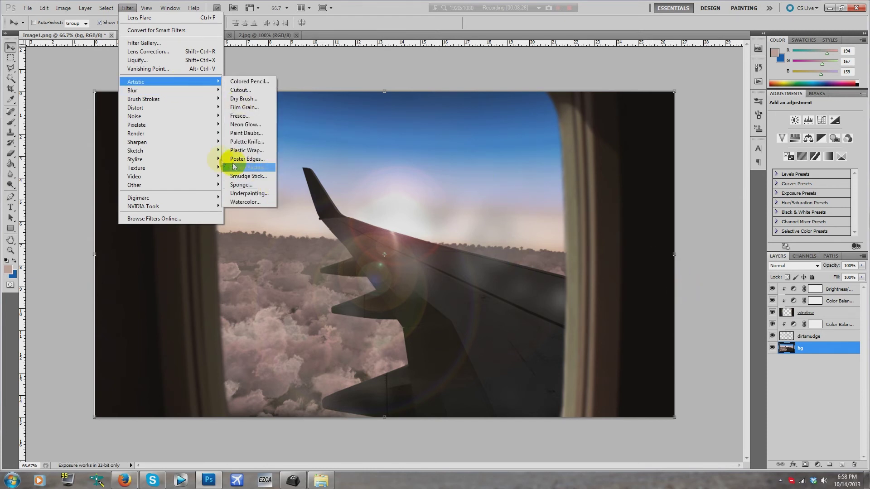
{"action": "mouse_move", "coordinate": [193, 136]}
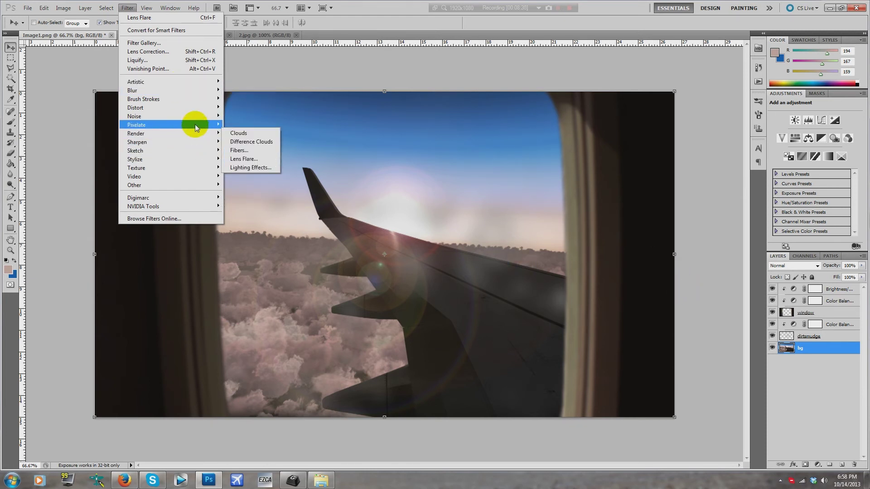
{"action": "mouse_move", "coordinate": [202, 116]}
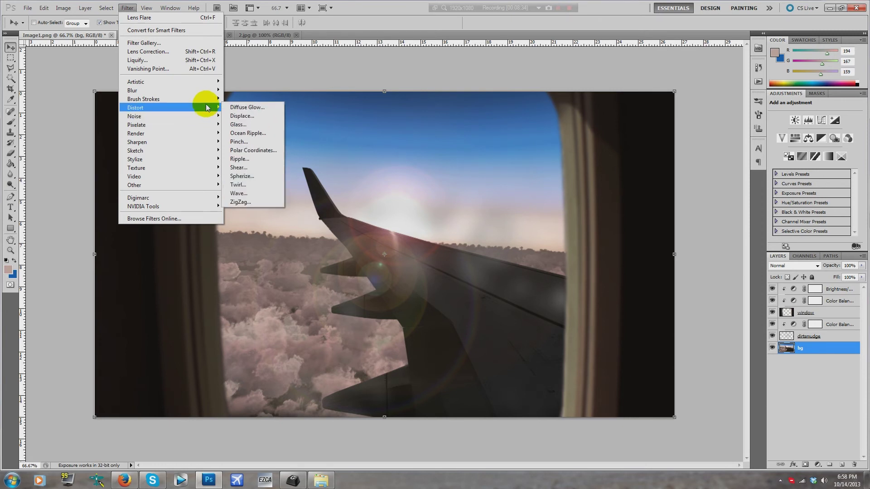
{"action": "mouse_move", "coordinate": [208, 98]}
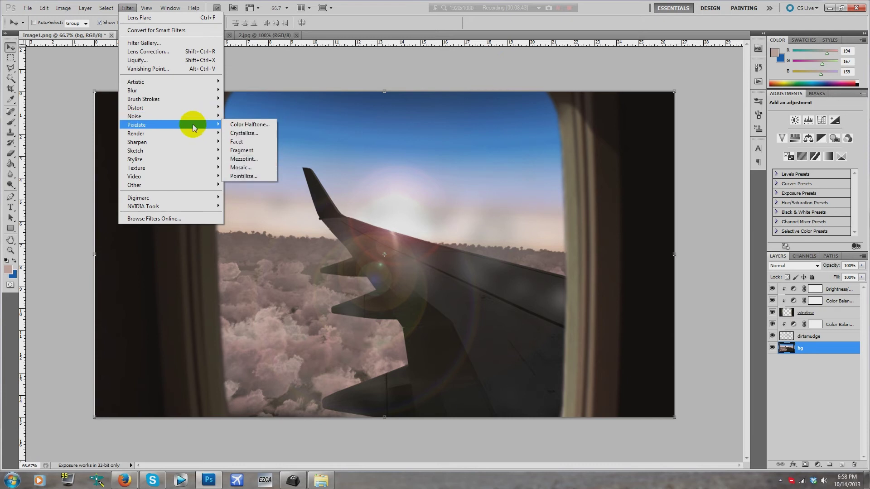
Switch to the Rectangular Marquee tool so the composite shows without transform controls around it
{"action": "left_click", "coordinate": [424, 124]}
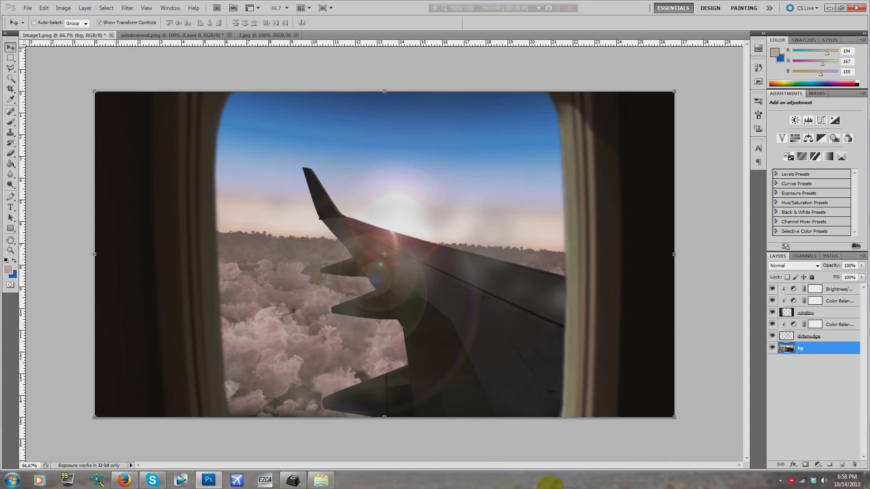
{"action": "left_click", "coordinate": [258, 104]}
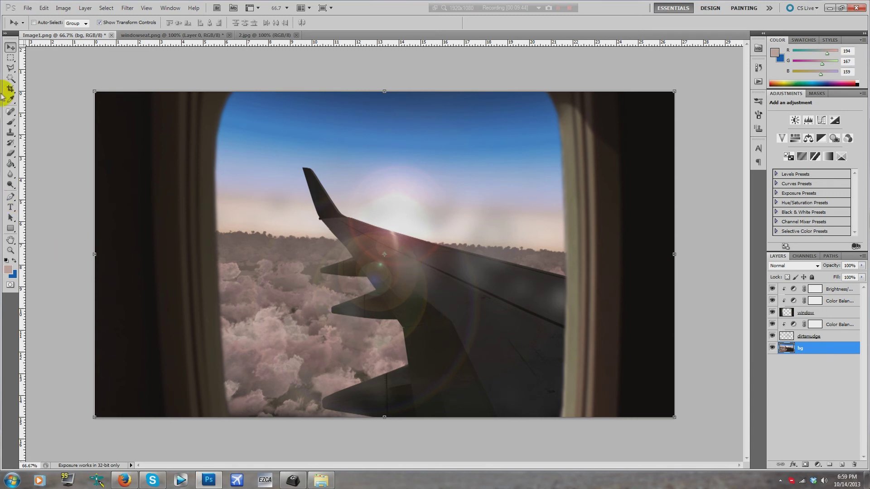
{"action": "left_click", "coordinate": [13, 57]}
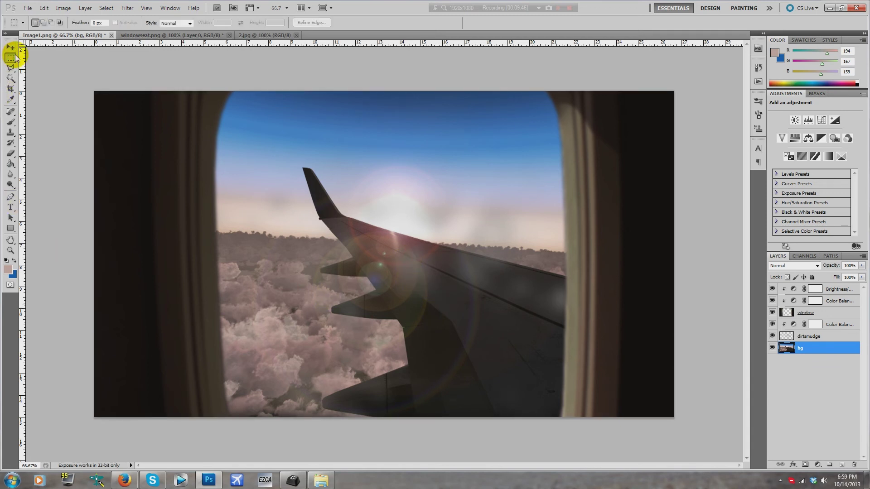
Open the wing image from the desktop to compare it with the composite, and return to the Image1.png document
{"action": "left_click", "coordinate": [829, 8]}
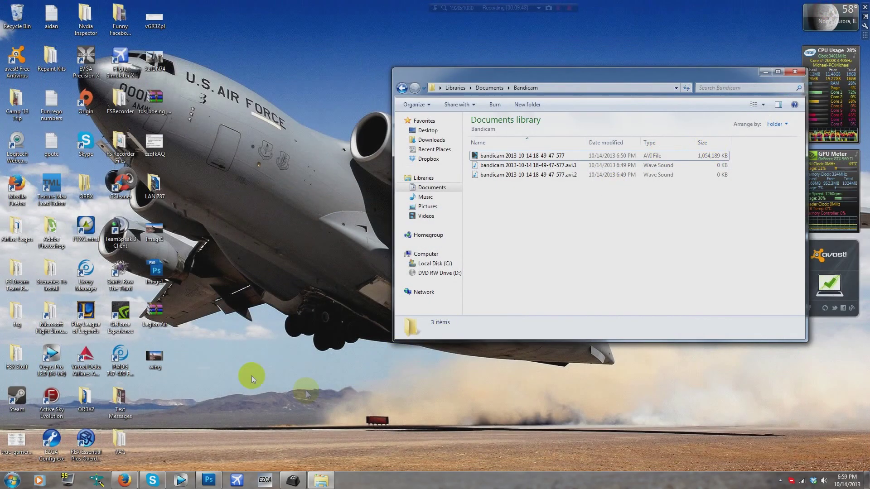
{"action": "double_click", "coordinate": [155, 362]}
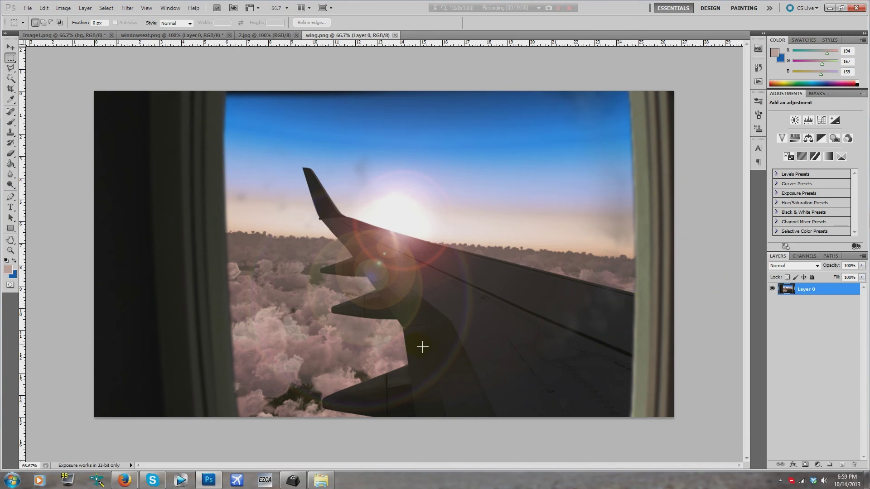
{"action": "left_click", "coordinate": [73, 35]}
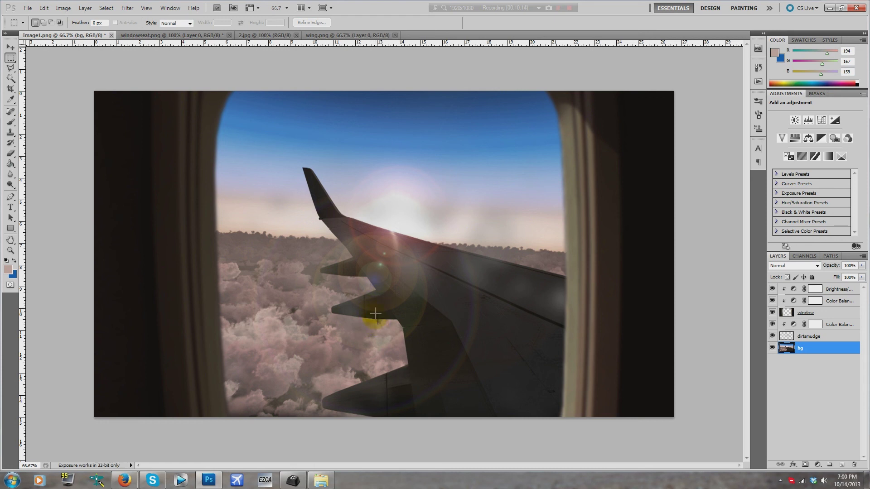
{"action": "left_click", "coordinate": [301, 121]}
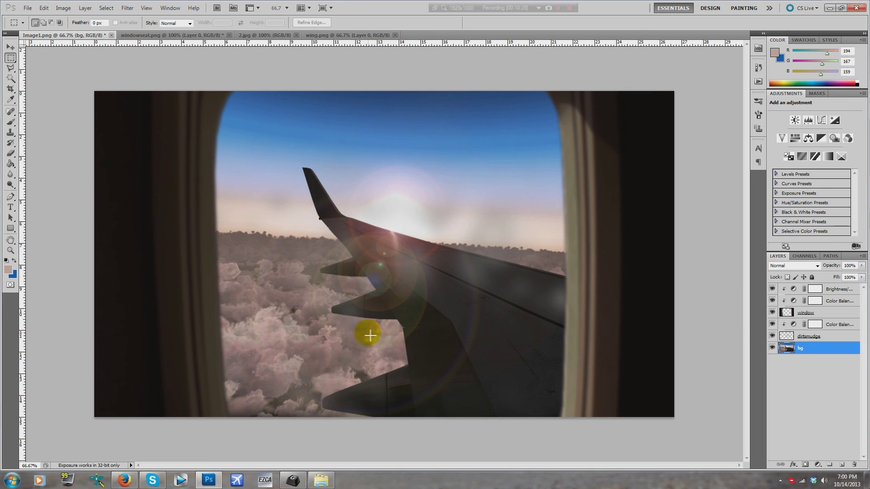
{"action": "left_click", "coordinate": [394, 123]}
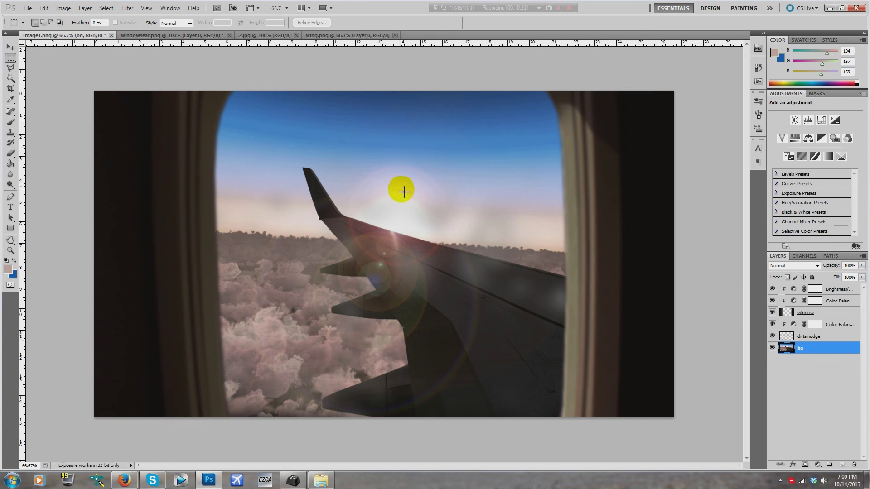
{"action": "left_click", "coordinate": [433, 157]}
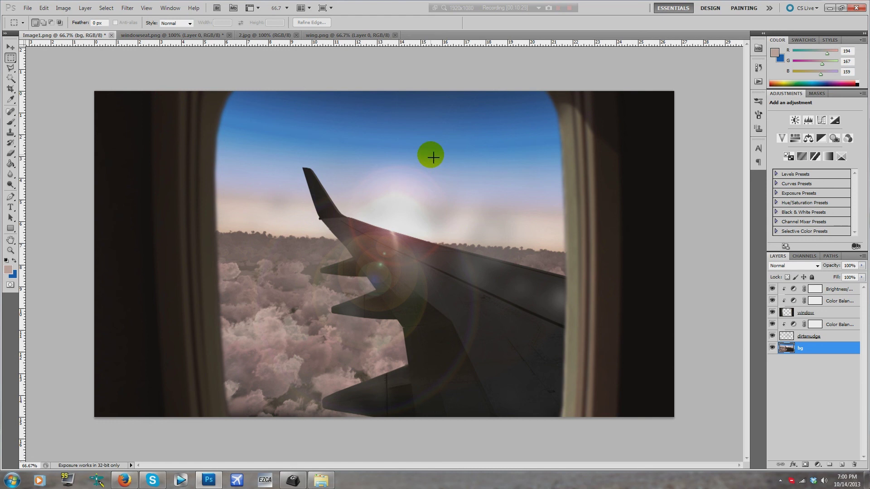